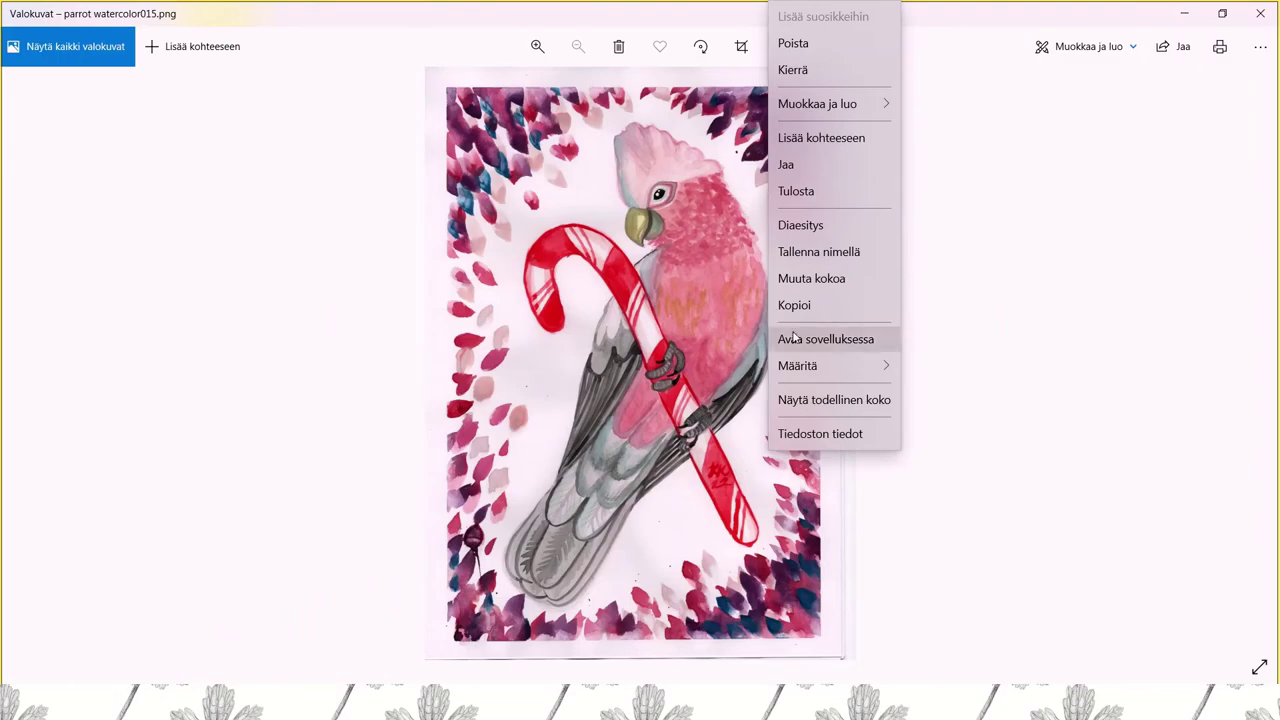
# - Open parrot watercolor015.png from Photos in GNU Image Manipulation Program
pyautogui.click(786, 337)
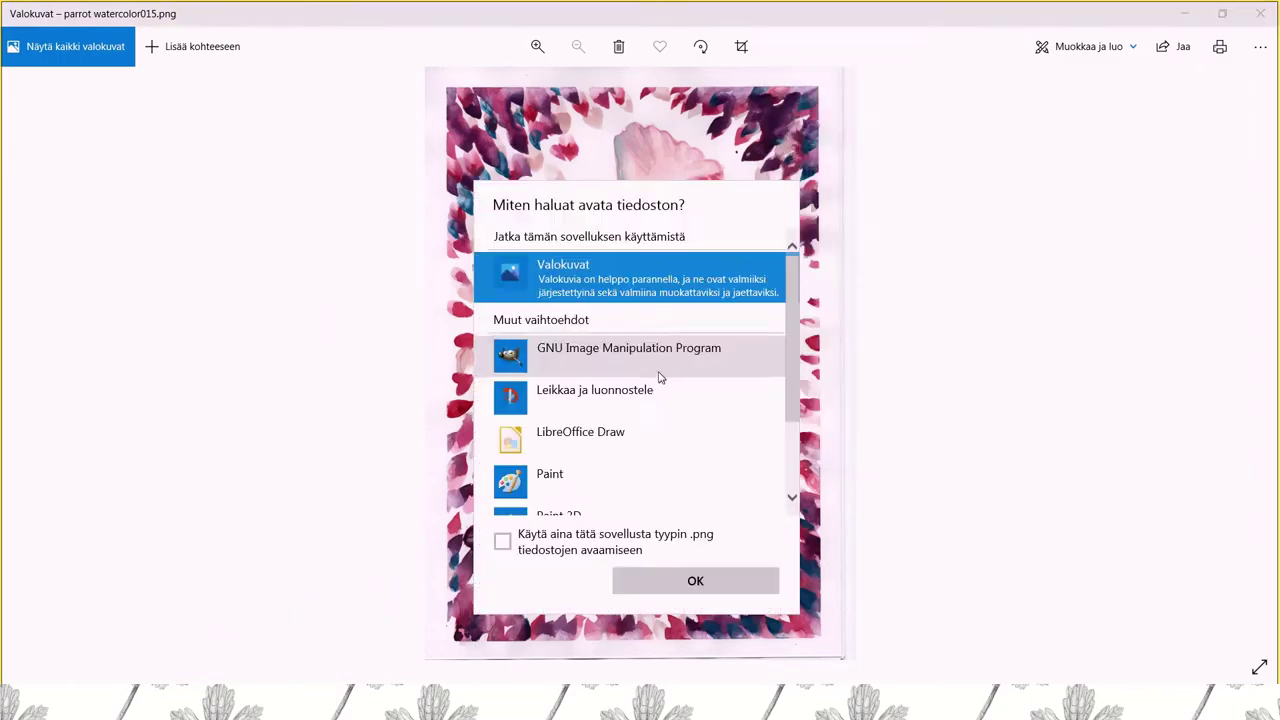
pyautogui.click(655, 352)
pyautogui.click(697, 580)
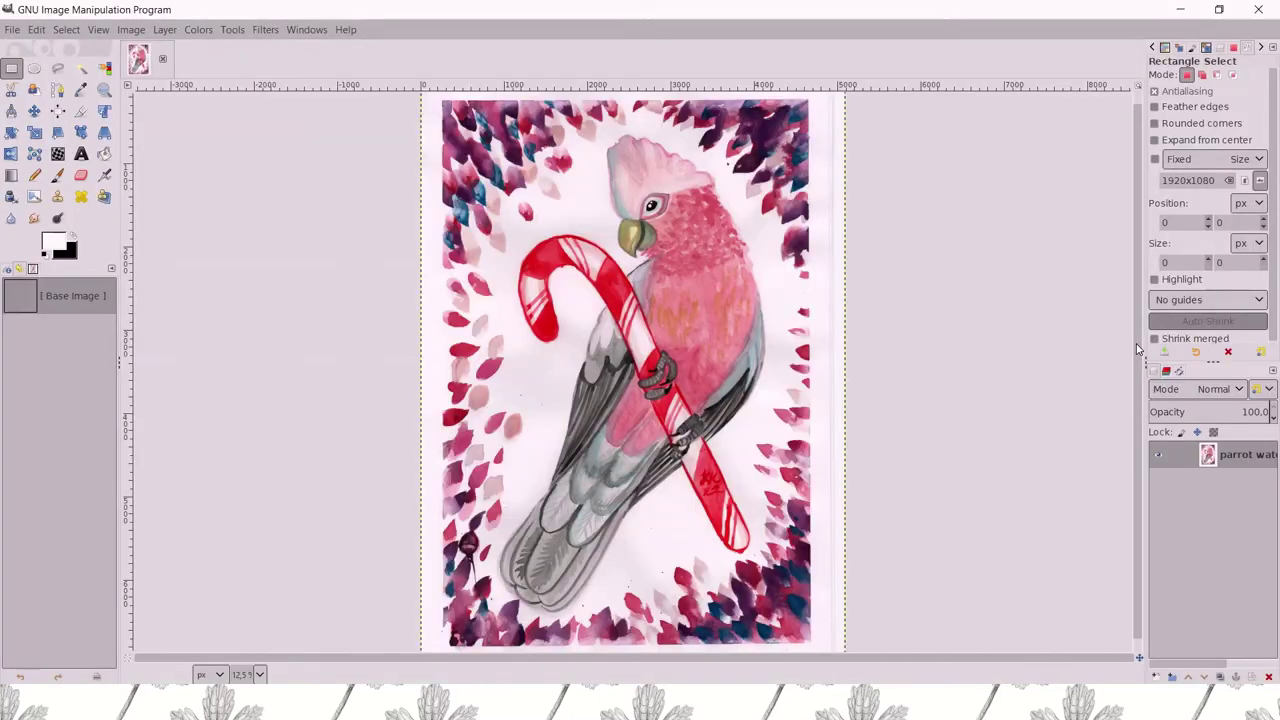
# - Apply Levels with the white point sampled from the paper, checking the split view before applying
pyautogui.click(198, 29)
pyautogui.click(235, 200)
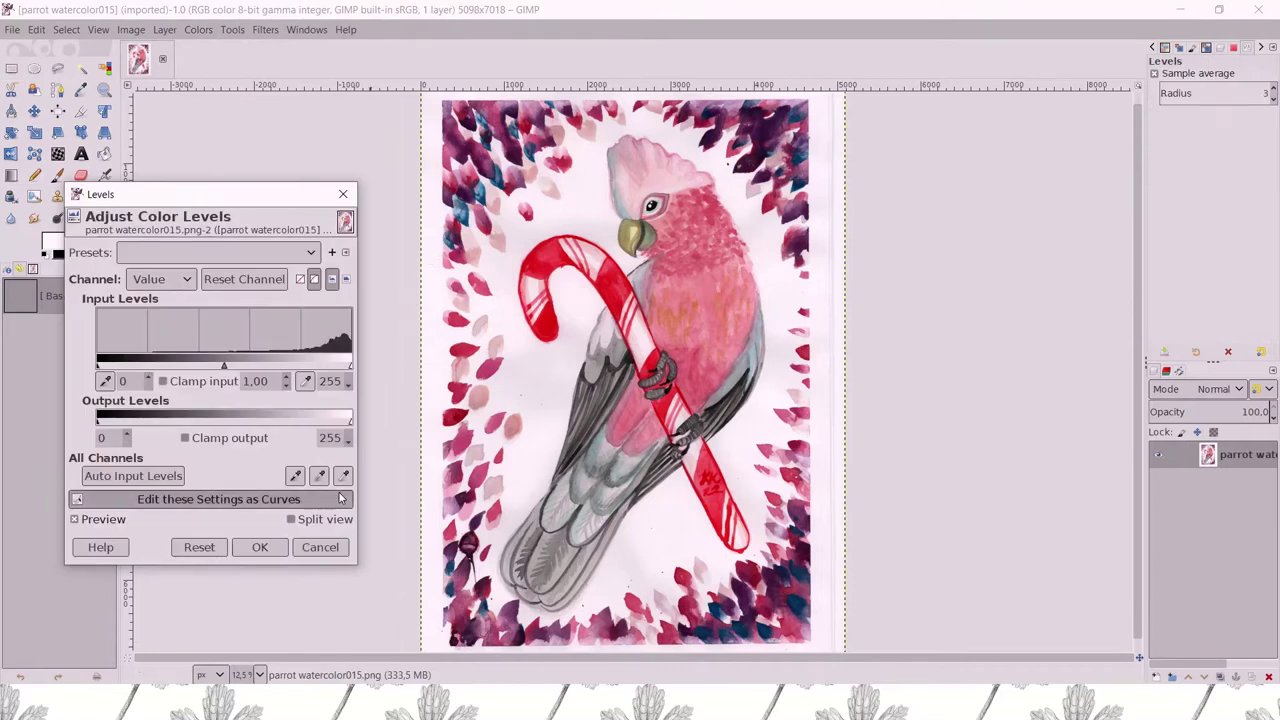
pyautogui.click(575, 223)
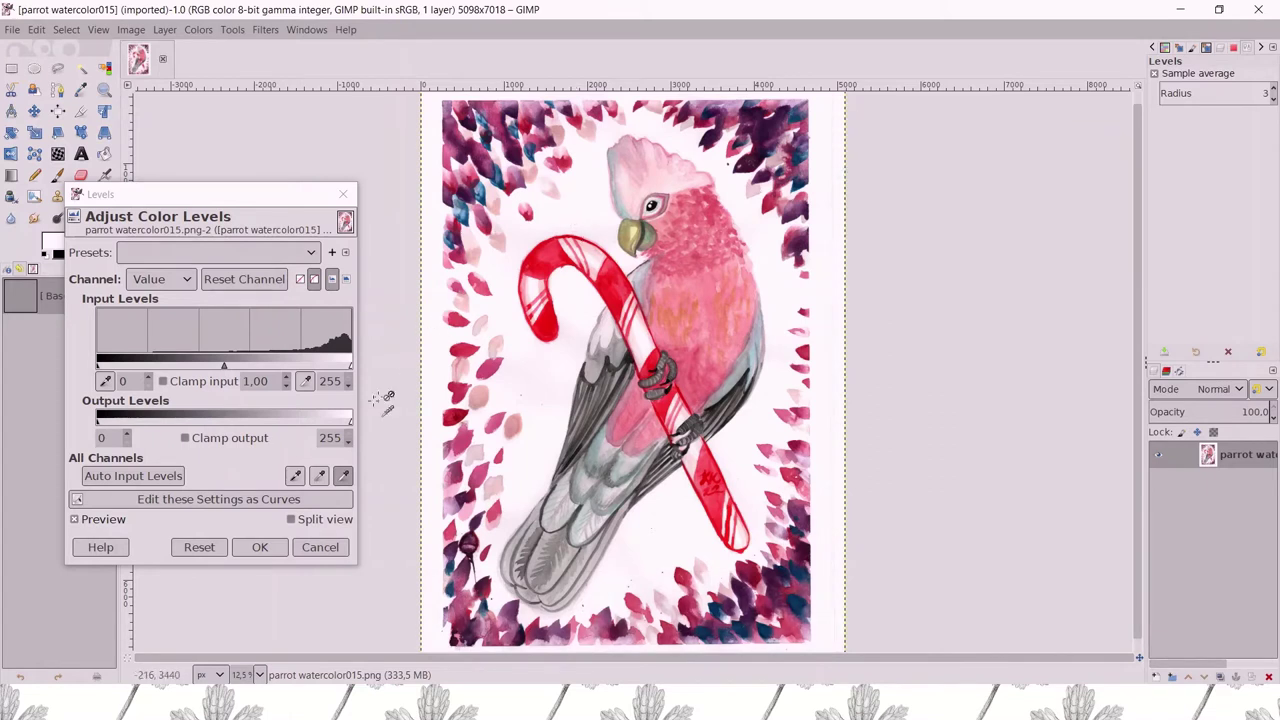
pyautogui.click(291, 487)
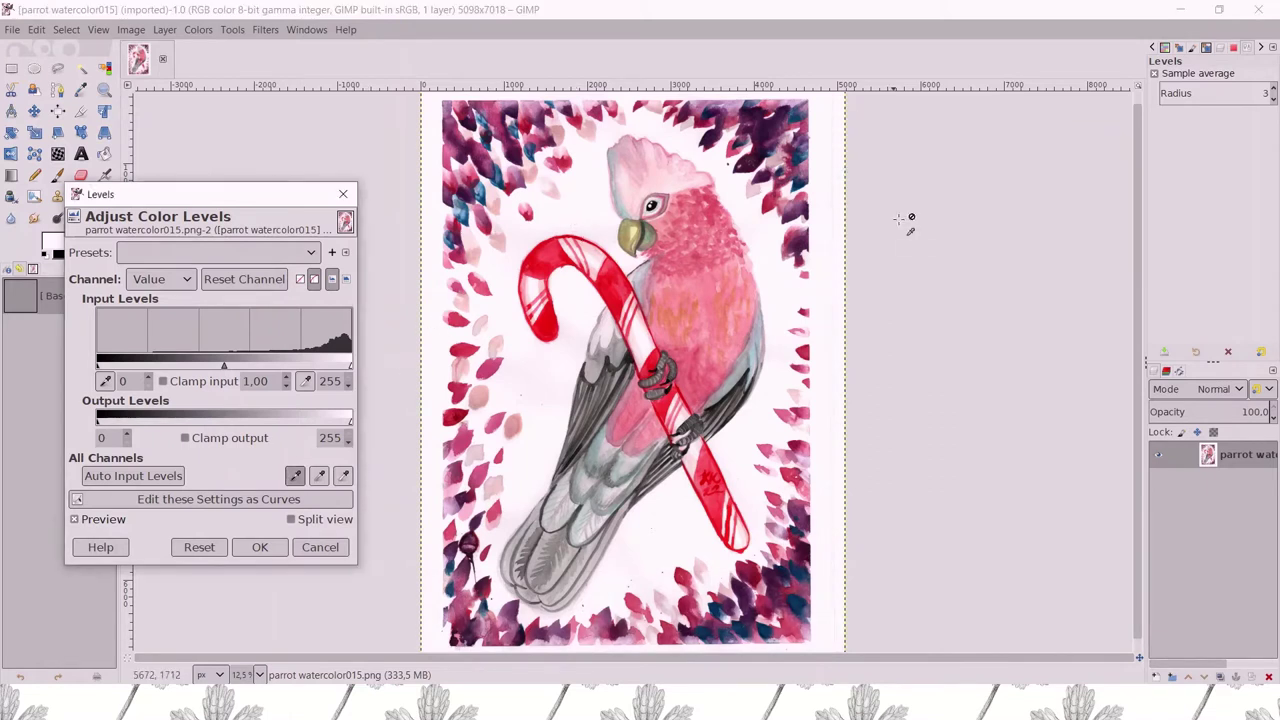
pyautogui.click(630, 200)
pyautogui.scroll(4, 614, 197)
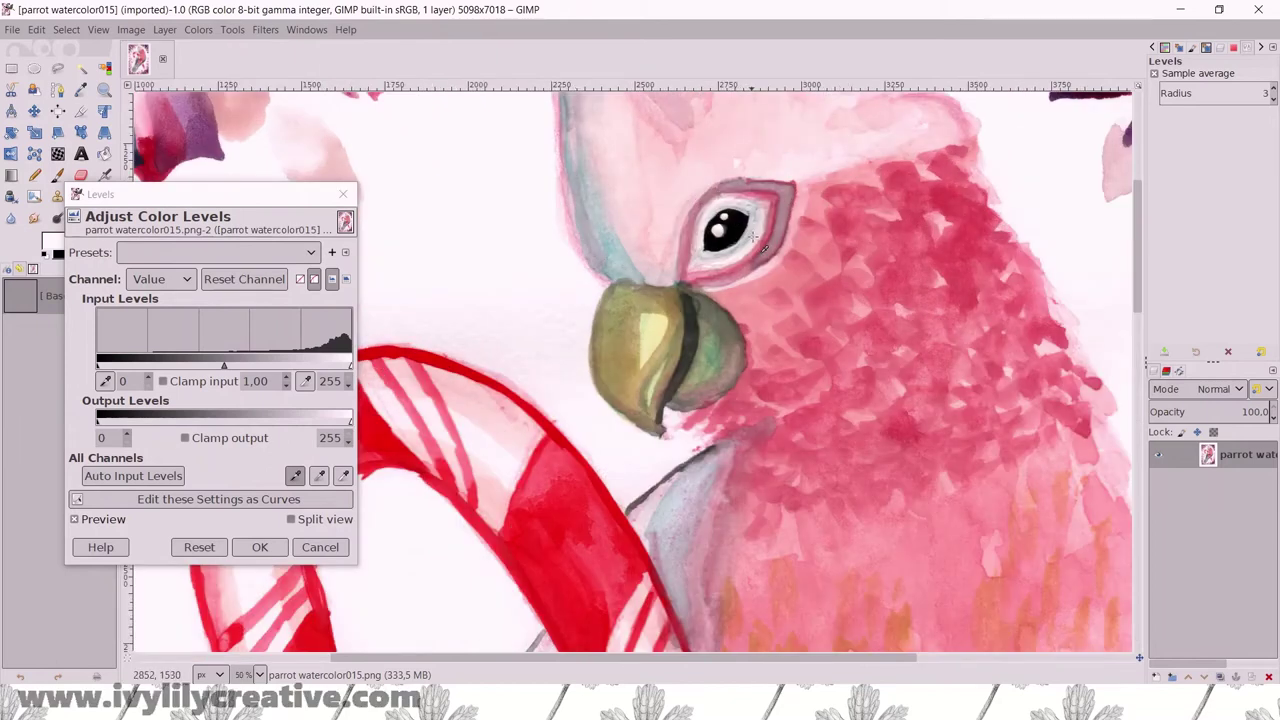
pyautogui.scroll(-4, 752, 236)
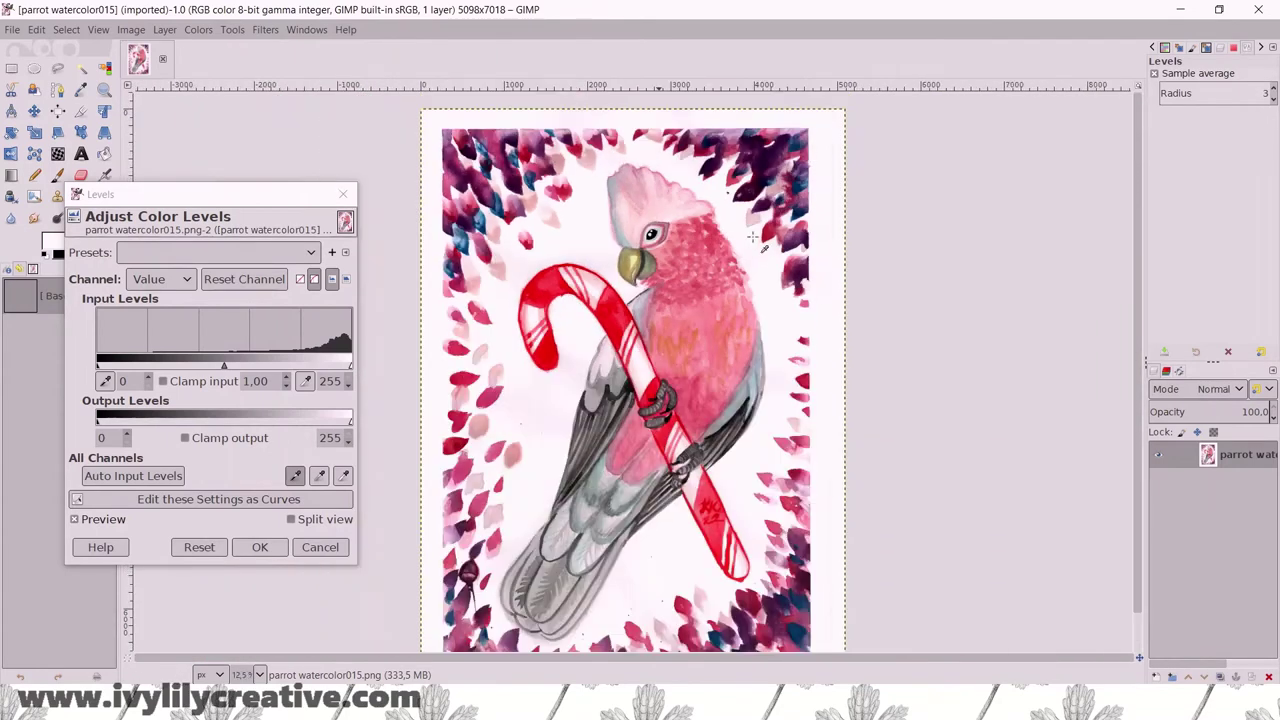
pyautogui.click(342, 476)
pyautogui.click(606, 430)
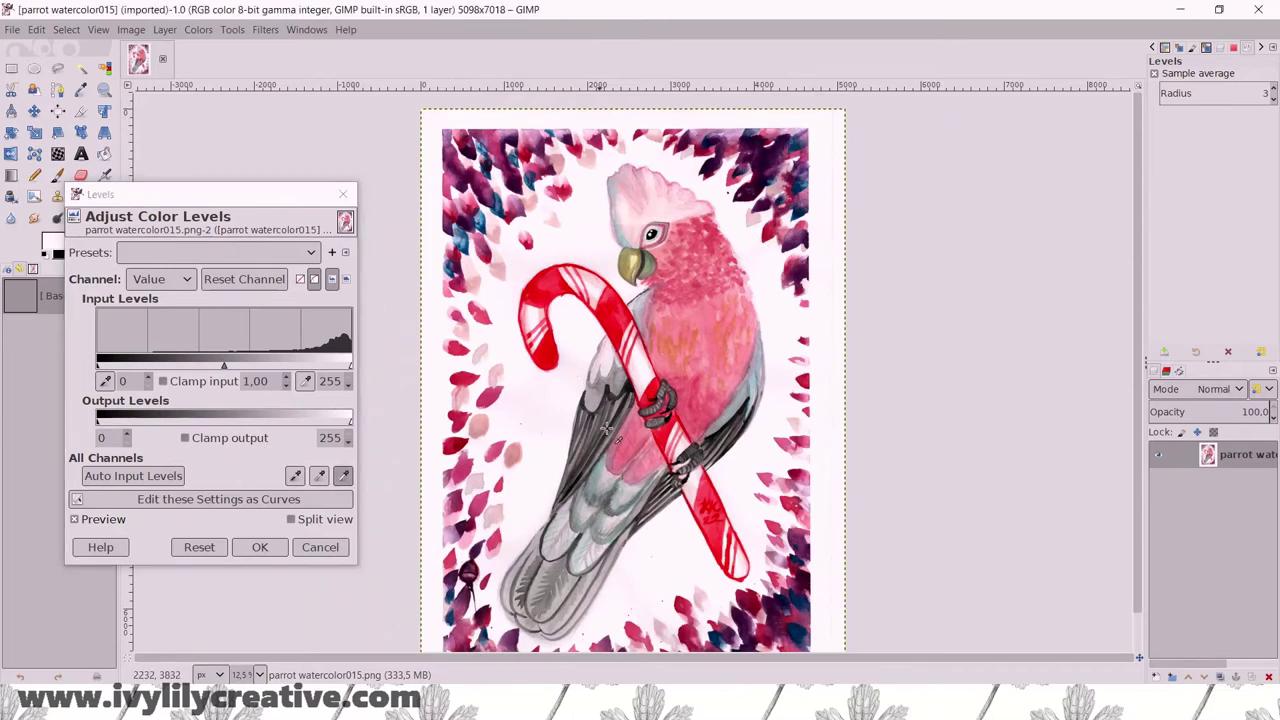
pyautogui.scroll(-1, 606, 430)
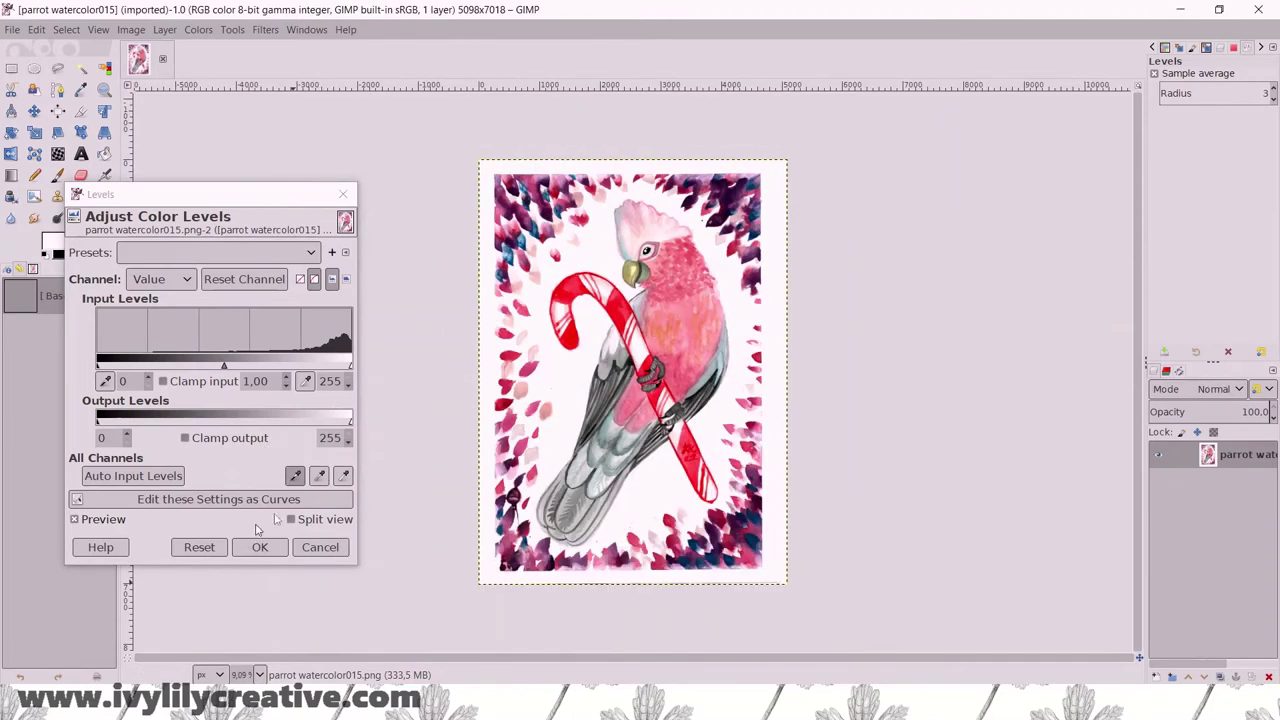
pyautogui.click(291, 520)
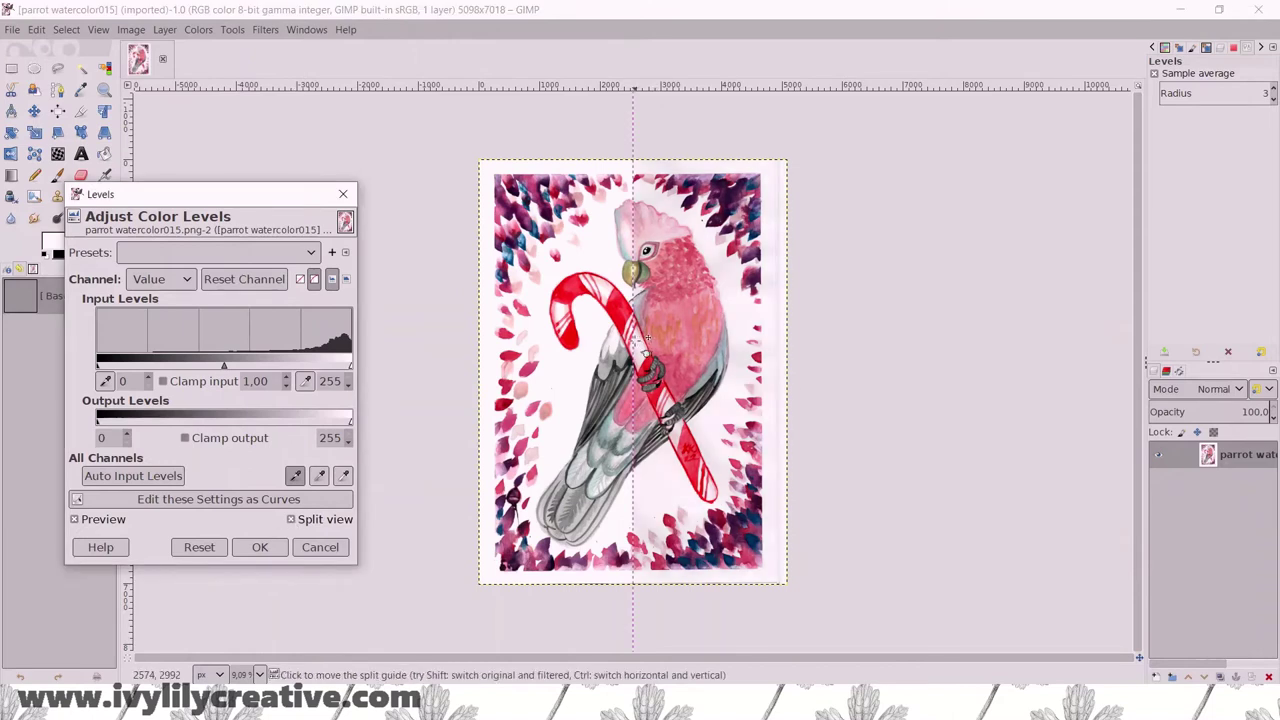
pyautogui.click(259, 547)
# - Apply Unsharp Mask at radius 1.948 and amount 0.287, comparing across the head in split view
pyautogui.click(265, 29)
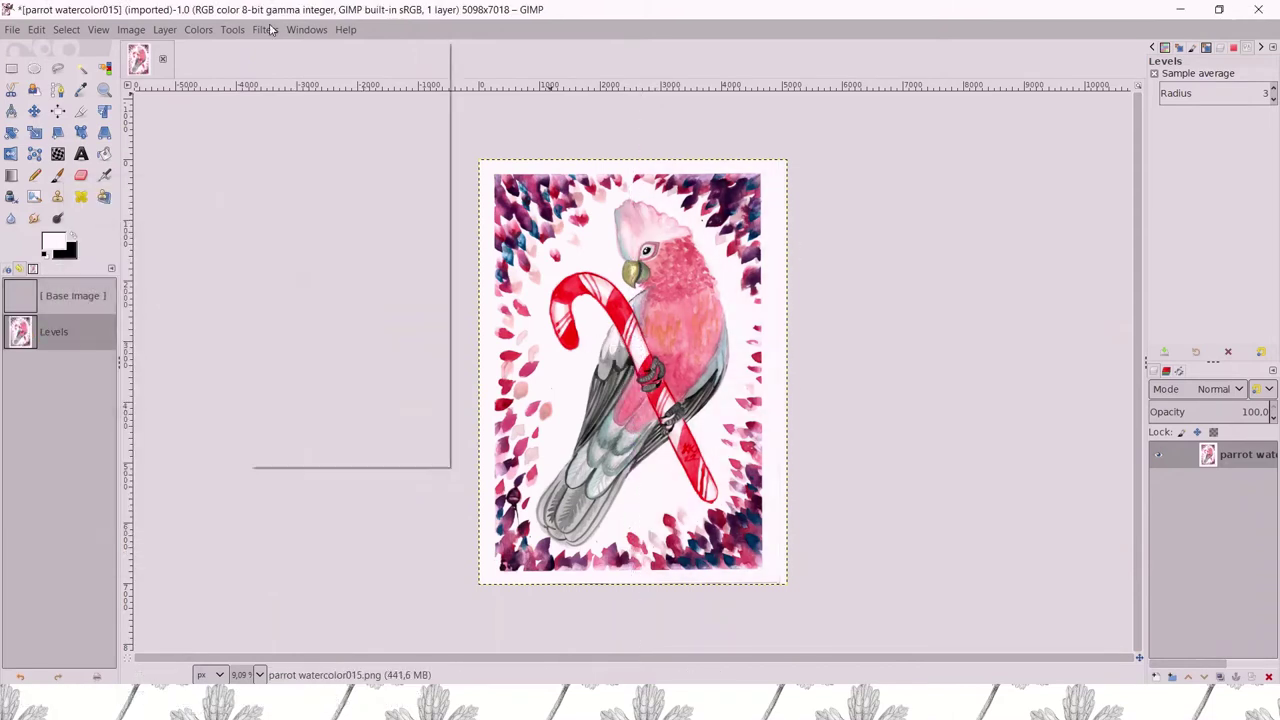
pyautogui.moveTo(309, 156)
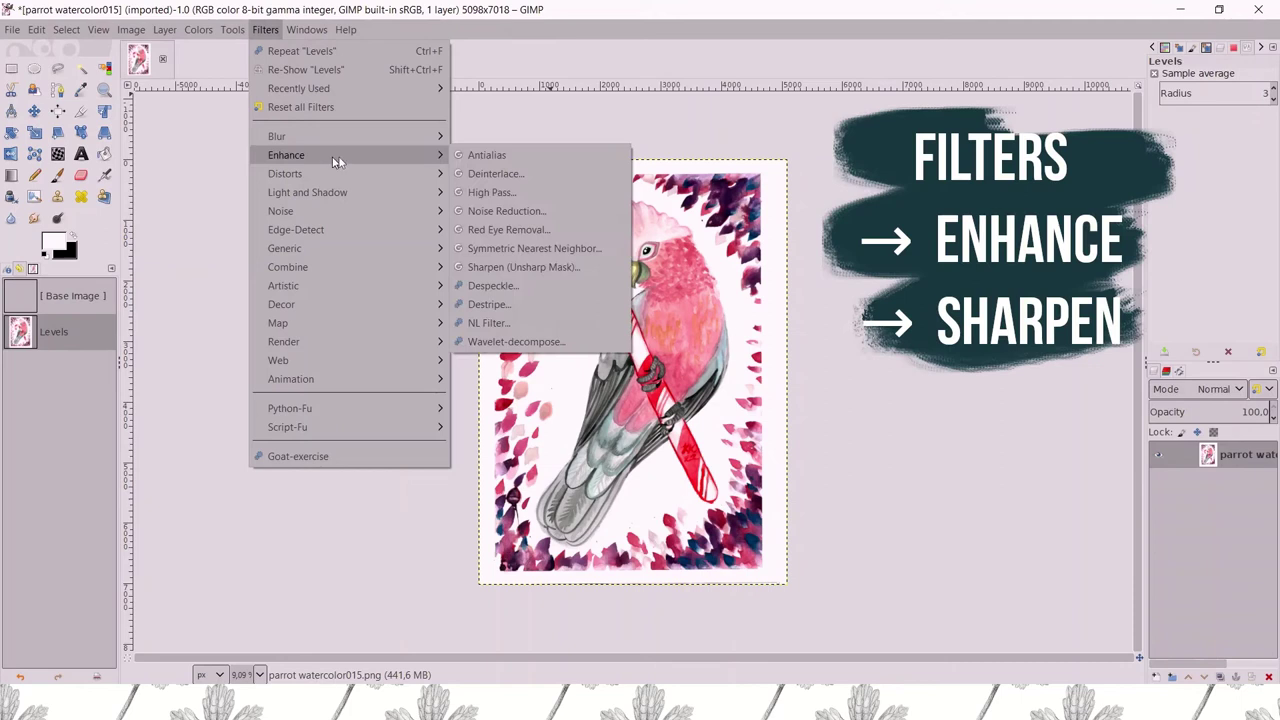
pyautogui.click(528, 275)
pyautogui.scroll(5, 614, 237)
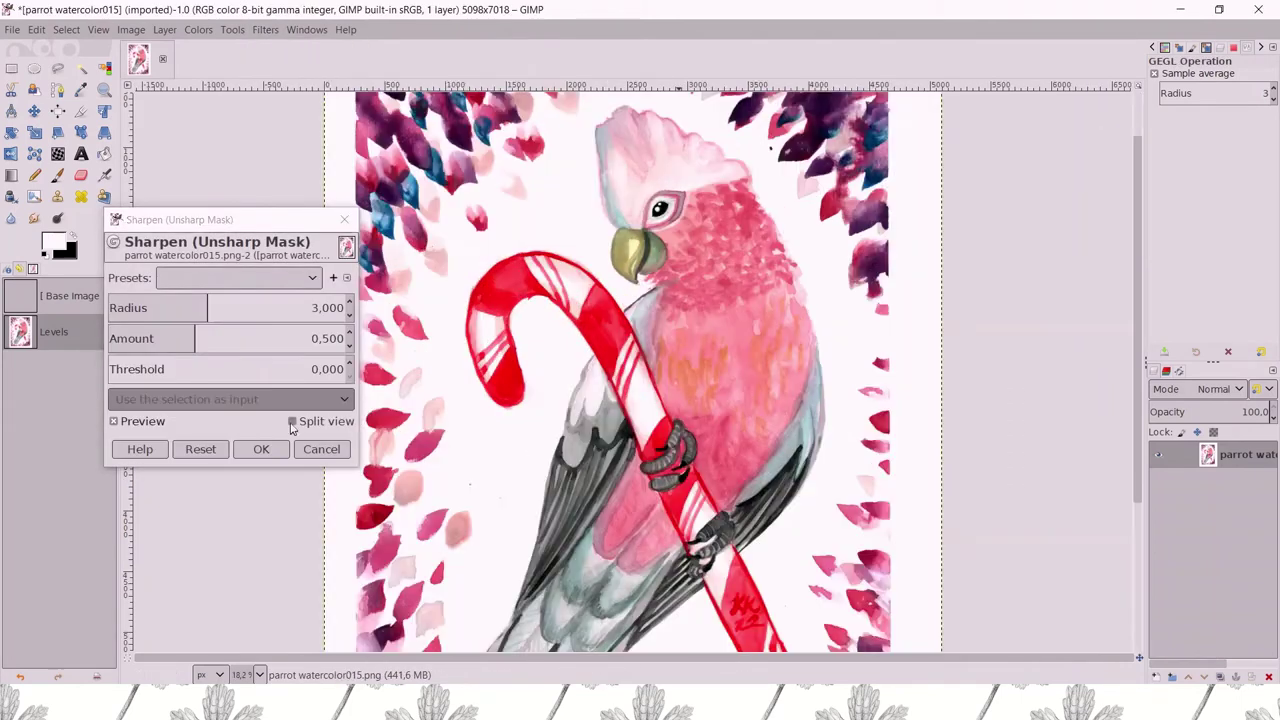
pyautogui.click(180, 331)
pyautogui.click(194, 305)
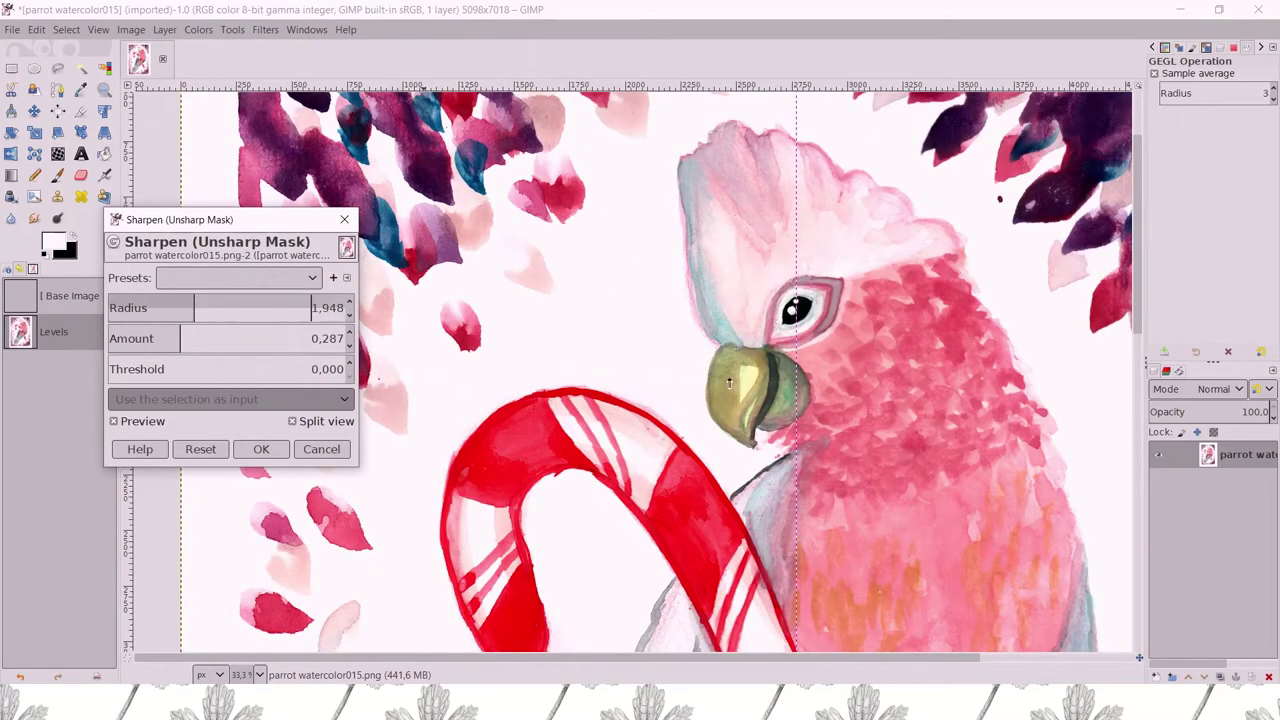
pyautogui.moveTo(796, 347); pyautogui.dragTo(590, 352)
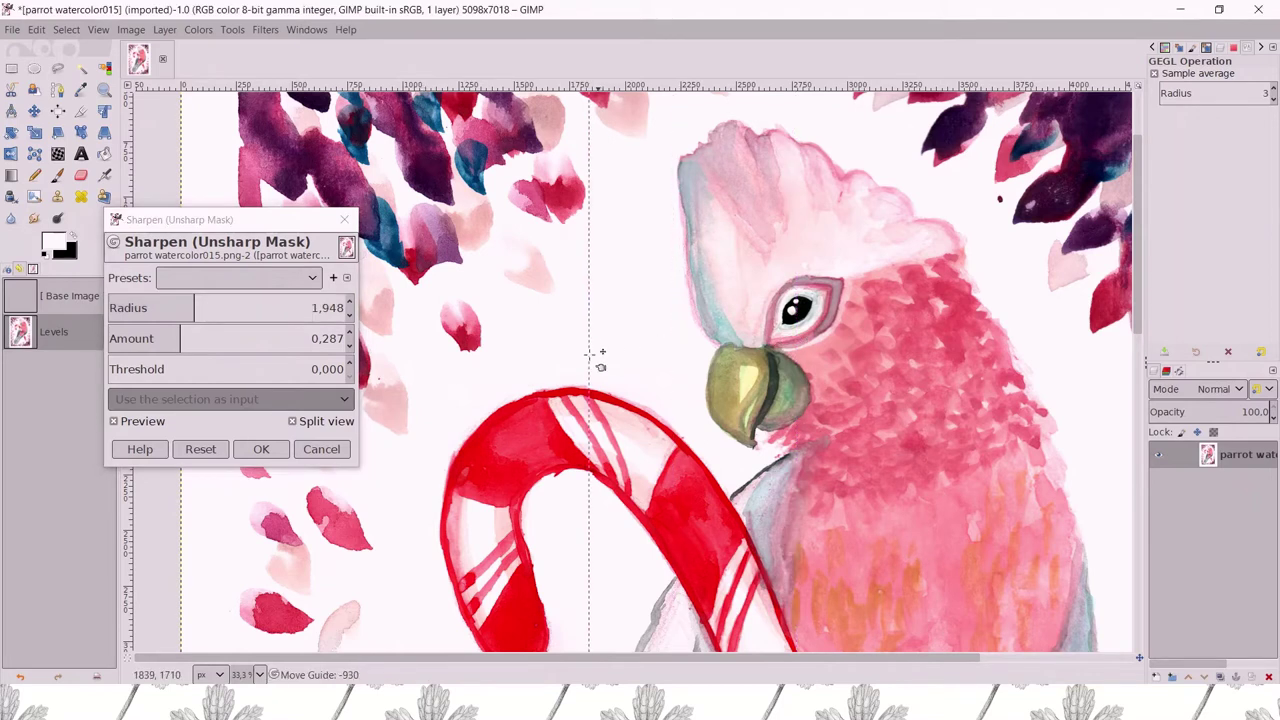
pyautogui.click(261, 449)
pyautogui.press('-')
pyautogui.press('-')
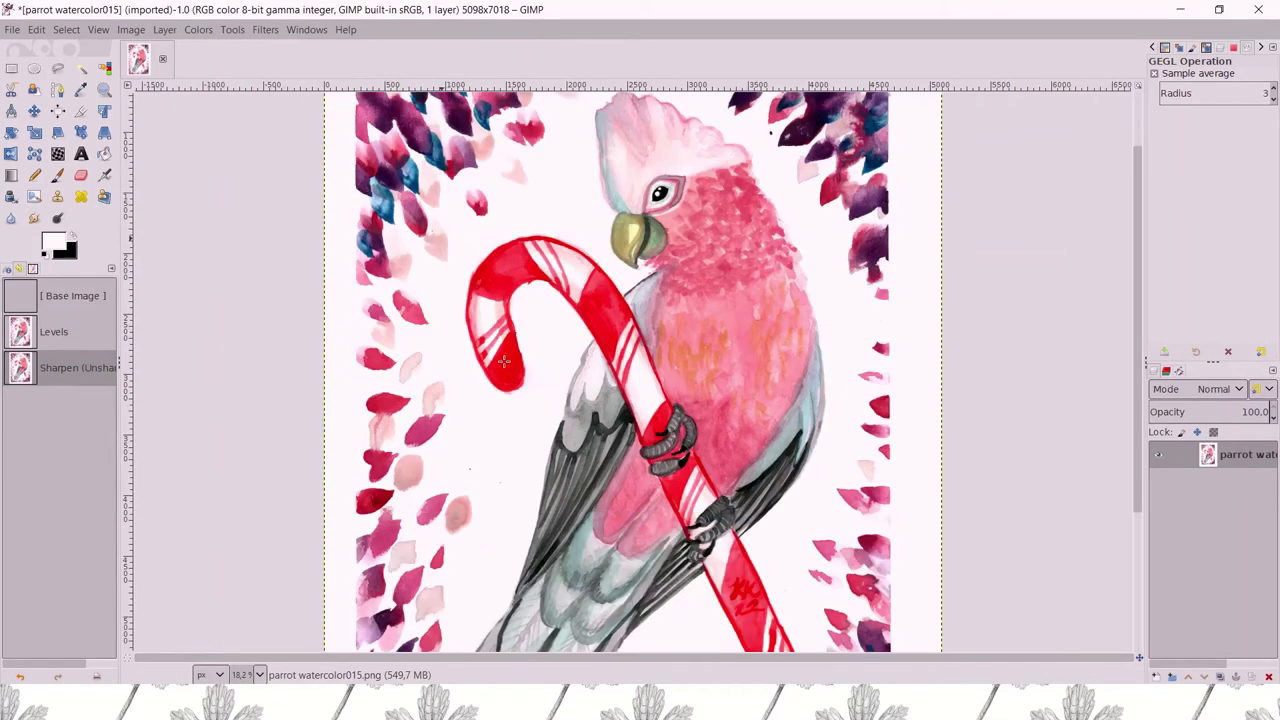
# - Apply a Saturation scale of 1.084, sliding the split divider across the parrot to compare
pyautogui.click(198, 29)
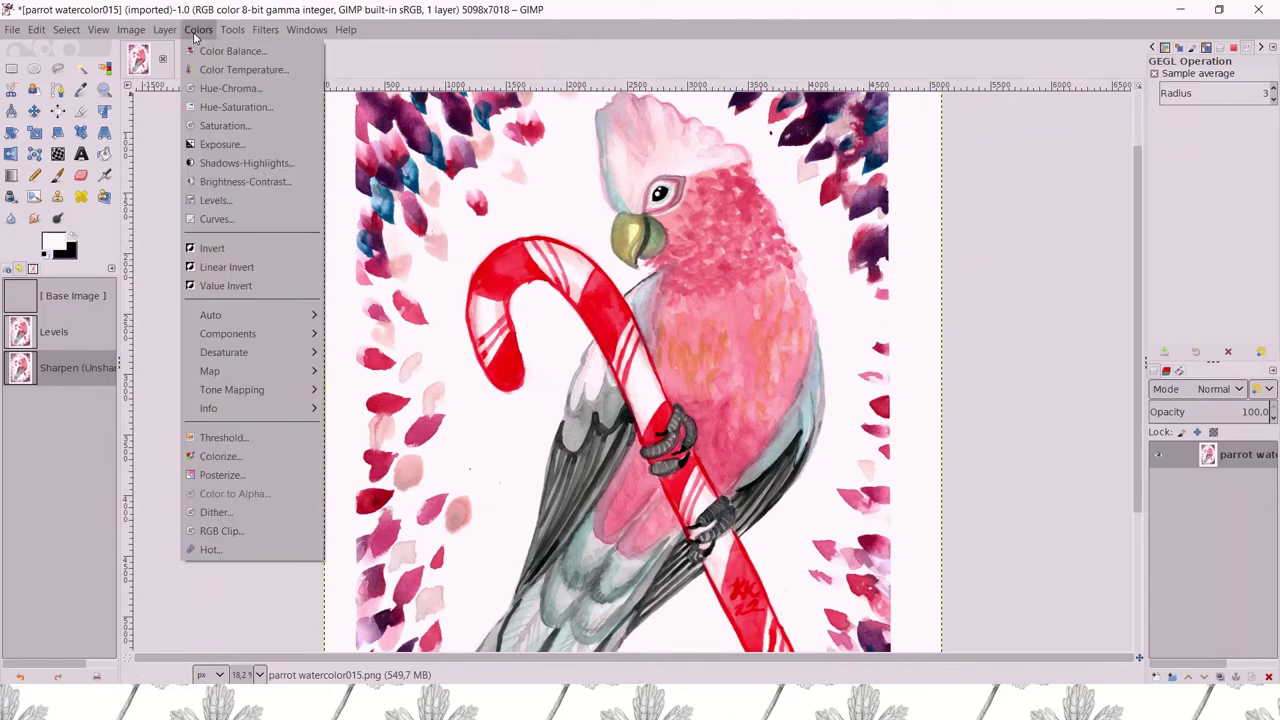
pyautogui.click(218, 125)
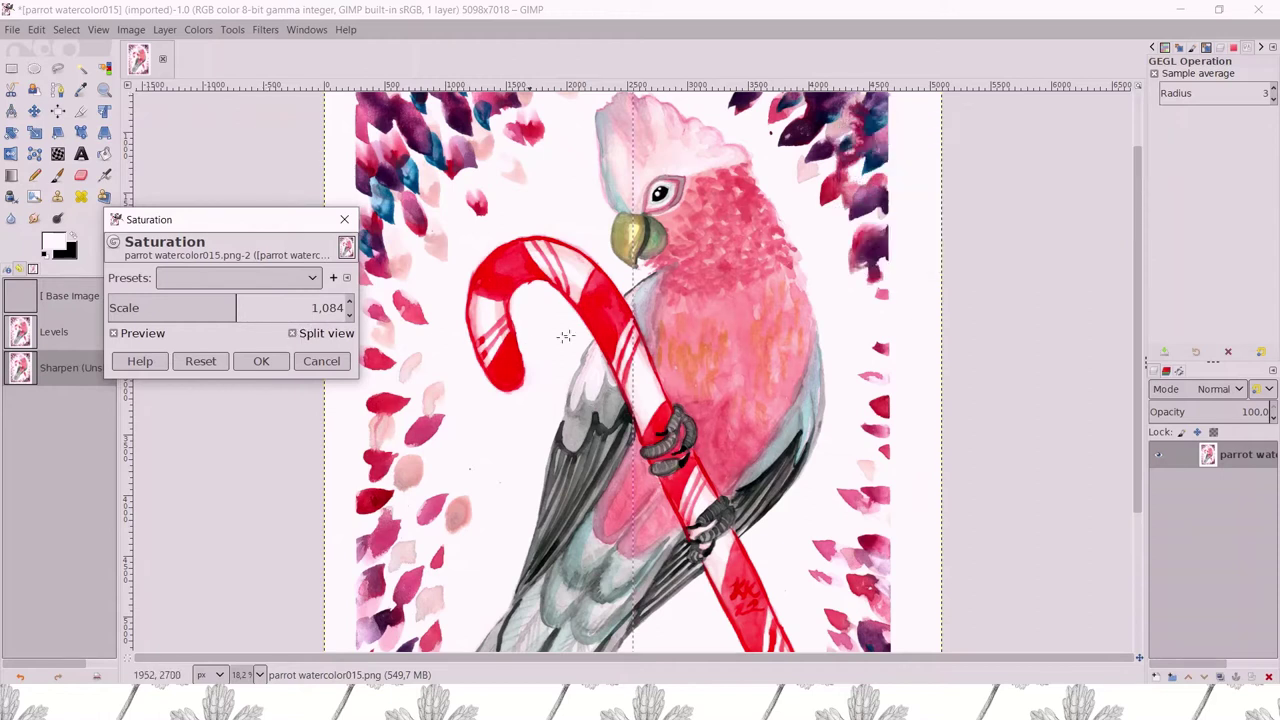
pyautogui.moveTo(632, 300); pyautogui.dragTo(693, 303)
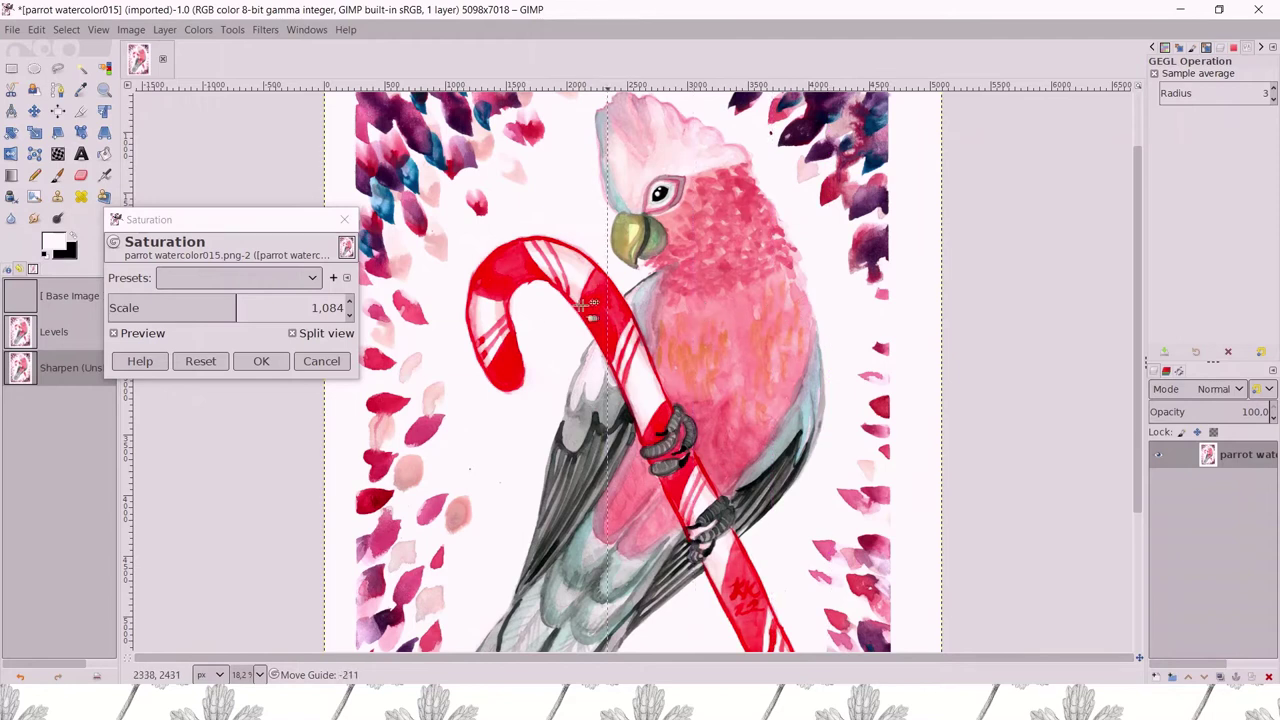
pyautogui.moveTo(590, 305); pyautogui.dragTo(720, 351)
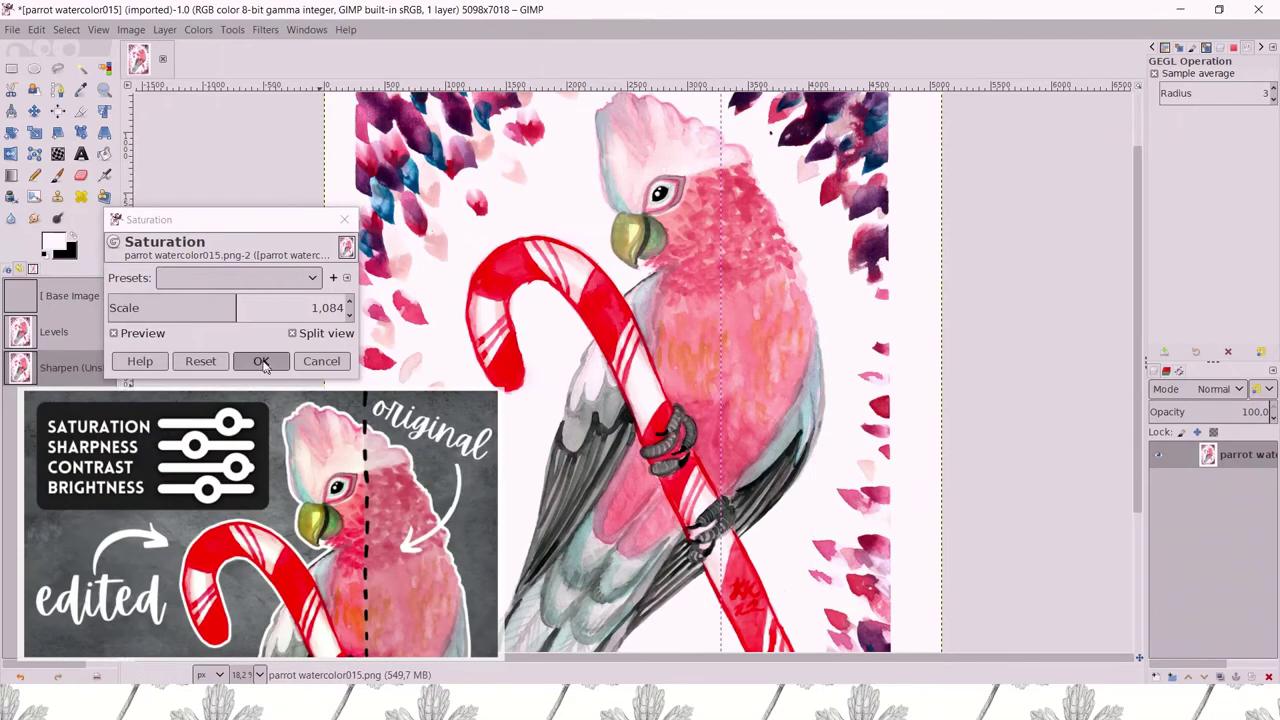
pyautogui.click(263, 366)
# - Set up the Clone tool with a softer 75-hardness brush
pyautogui.press('c')
pyautogui.scroll(4, 736, 352)
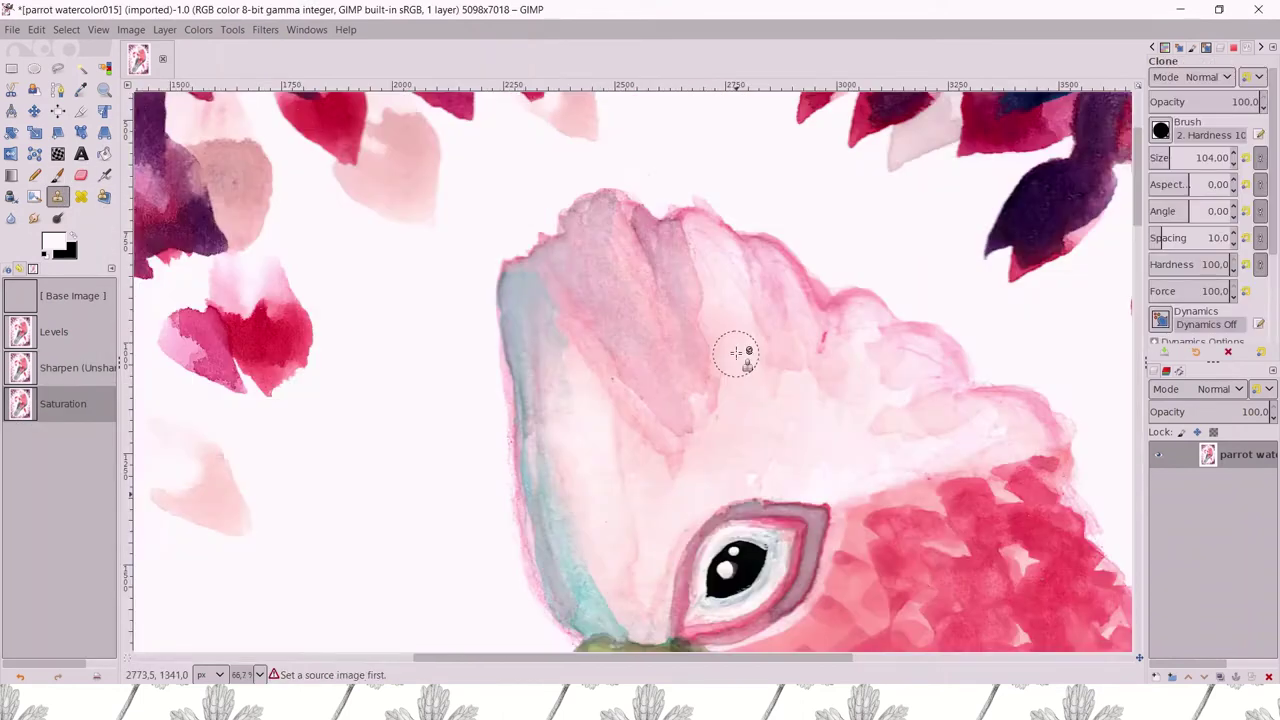
pyautogui.scroll(2, 744, 342)
pyautogui.scroll(-3, 900, 260)
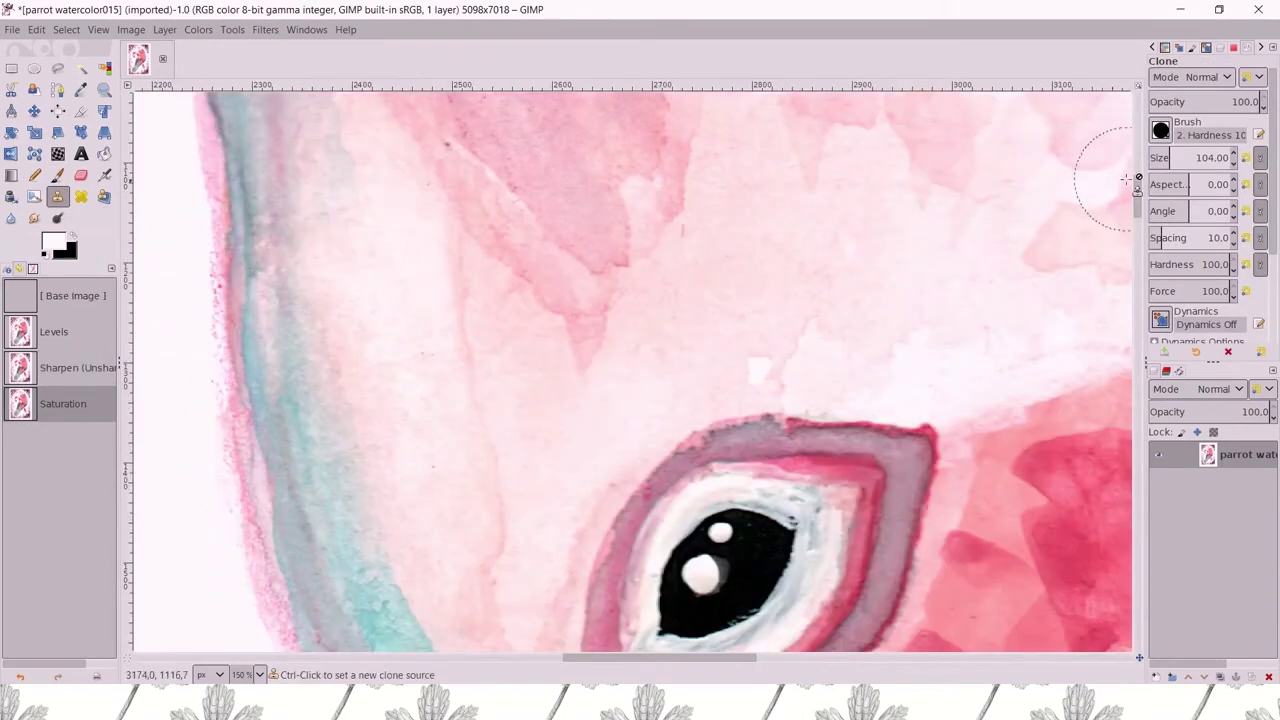
pyautogui.click(1162, 131)
pyautogui.click(1192, 174)
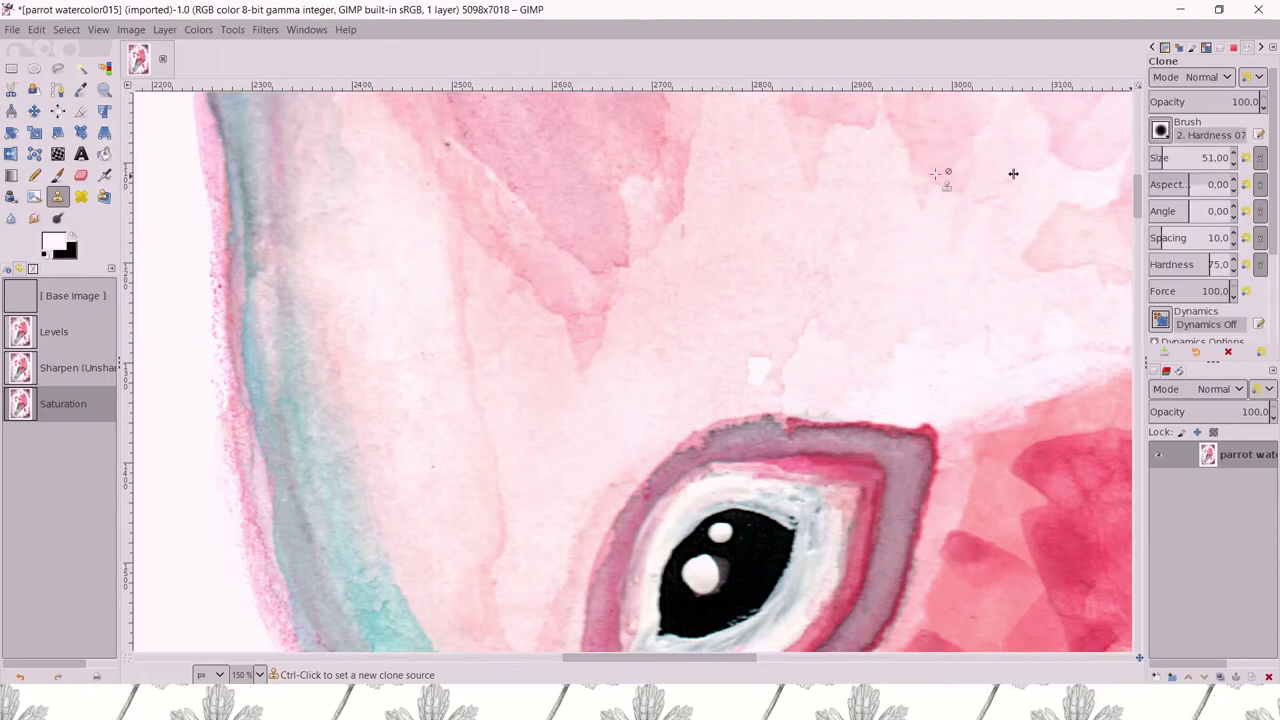
# - Clone clean paper over the stain above the eye and the specks on the galah's head
pyautogui.keyDown('ctrl'); pyautogui.click(480, 193); pyautogui.keyUp('ctrl')
pyautogui.moveTo(453, 162); pyautogui.dragTo(530, 243)
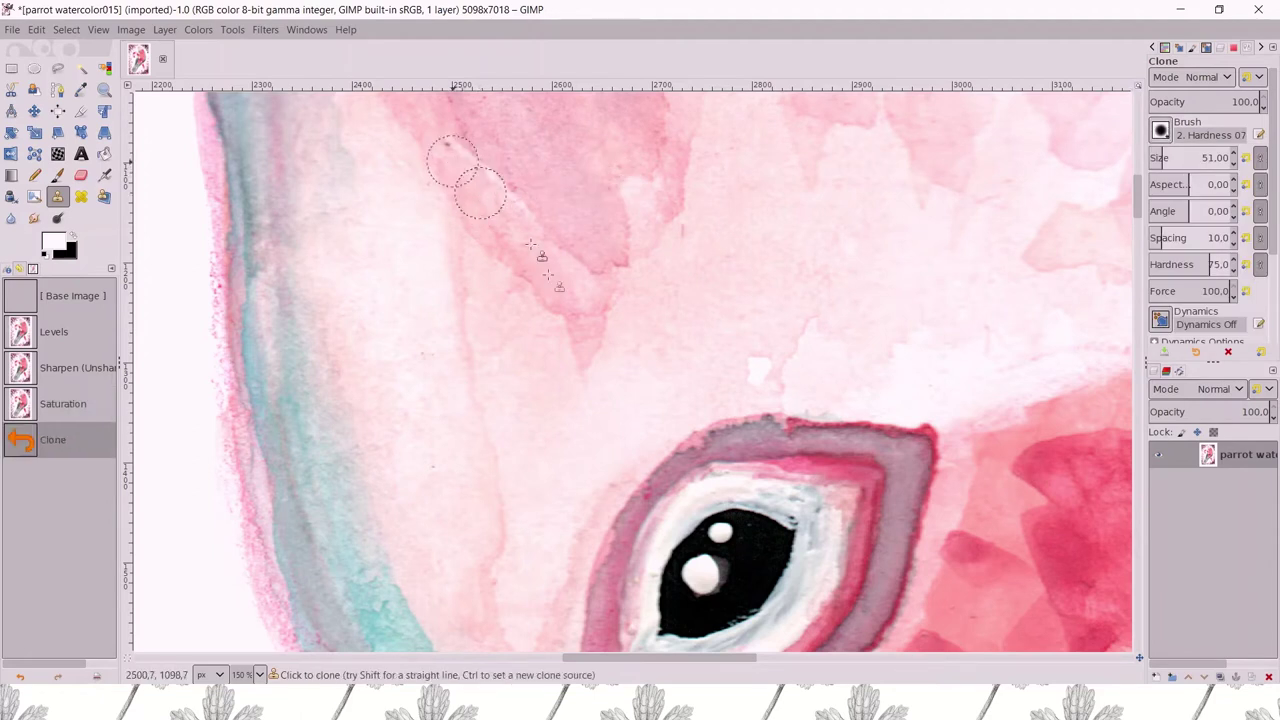
pyautogui.scroll(-5, 442, 222)
pyautogui.keyDown('ctrl'); pyautogui.click(435, 203); pyautogui.keyUp('ctrl')
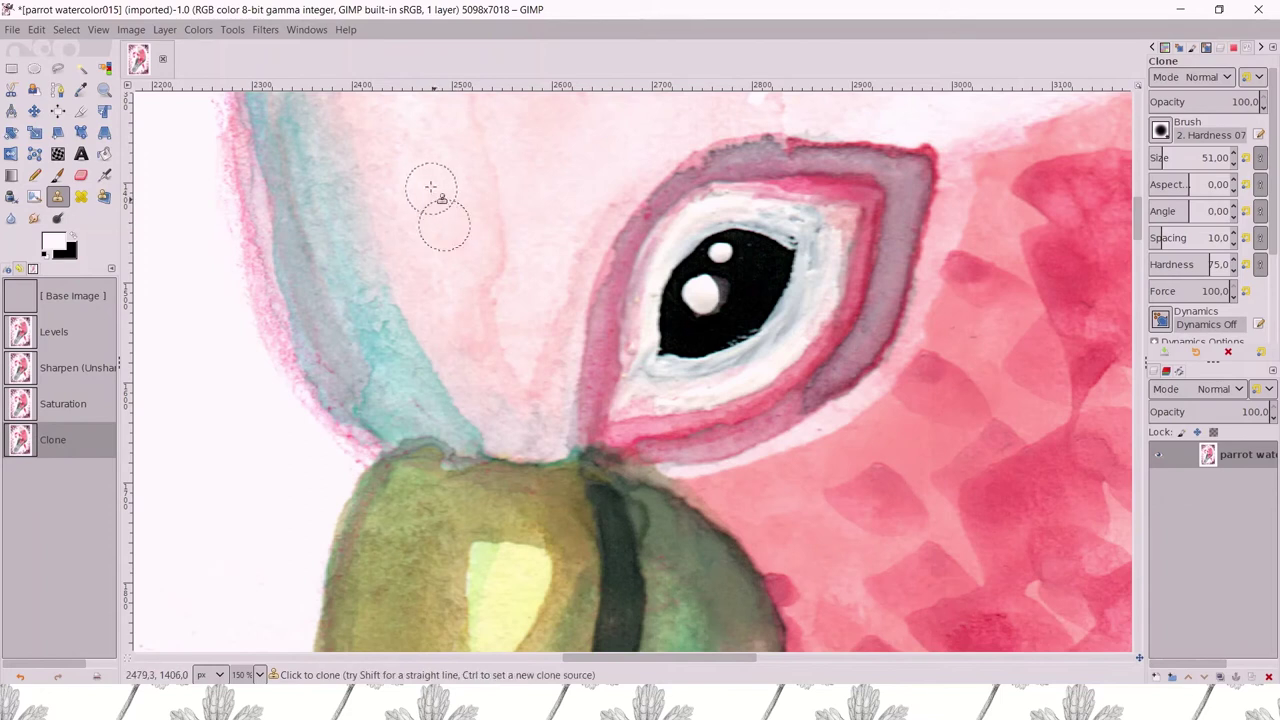
pyautogui.click(444, 224)
pyautogui.click(539, 303)
pyautogui.scroll(5, 737, 257)
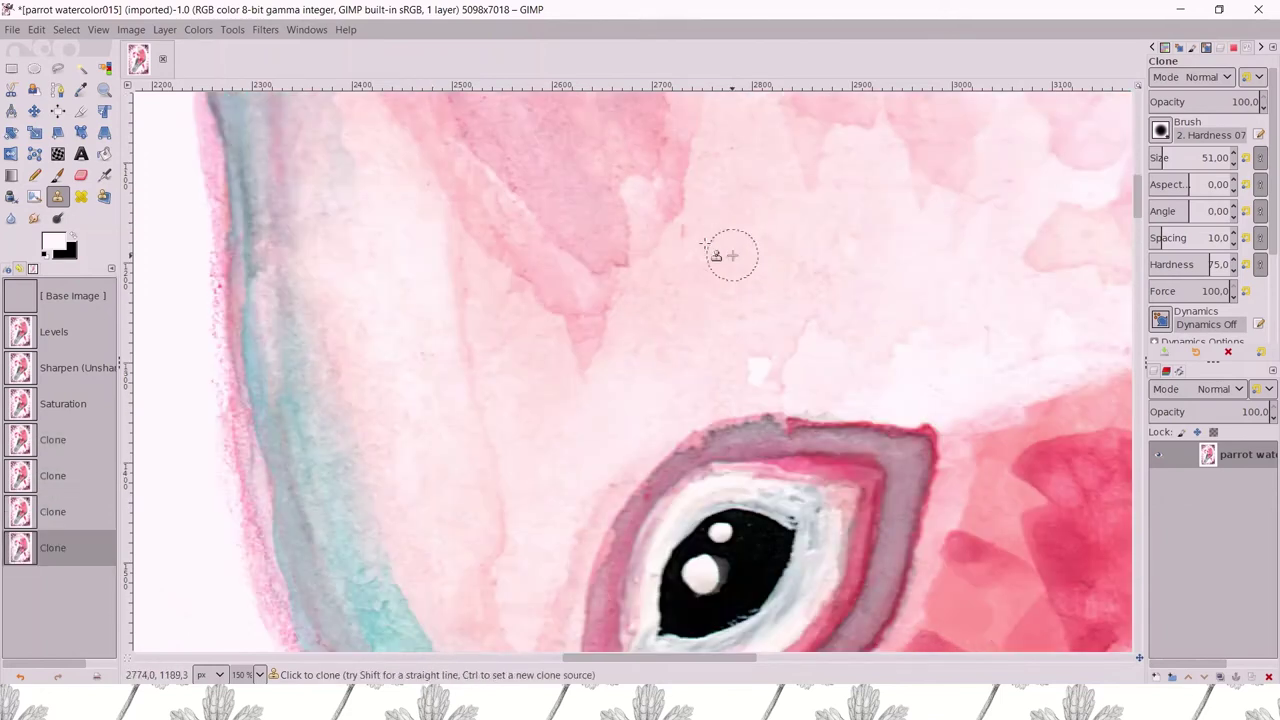
pyautogui.click(697, 239)
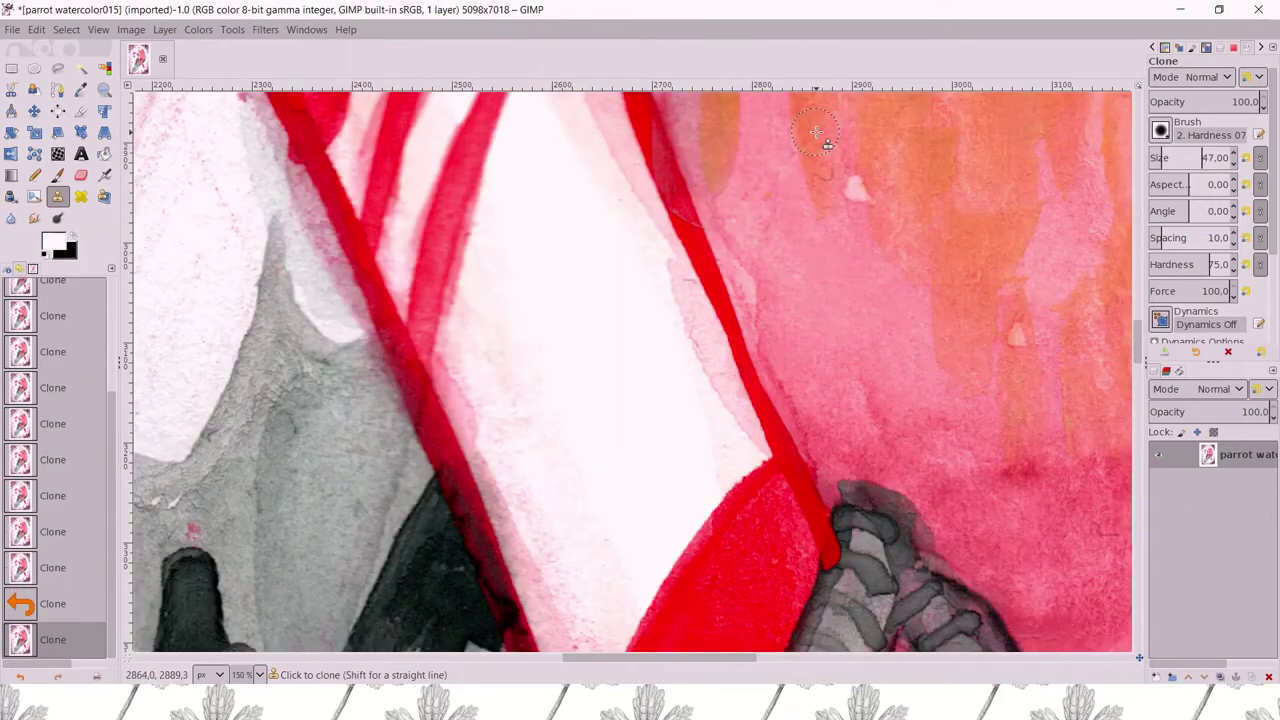
# - Clone over specks in the pink background and blemishes on the candy cane's red end
pyautogui.click(835, 176)
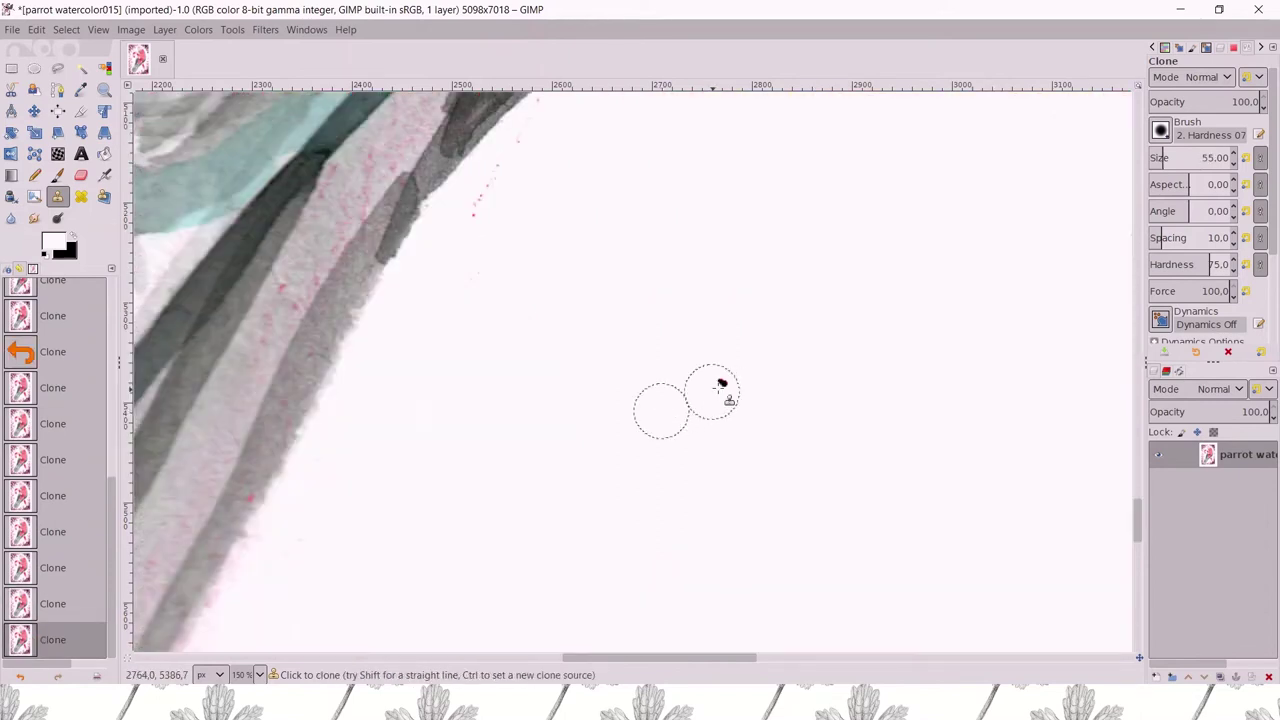
pyautogui.click(722, 384)
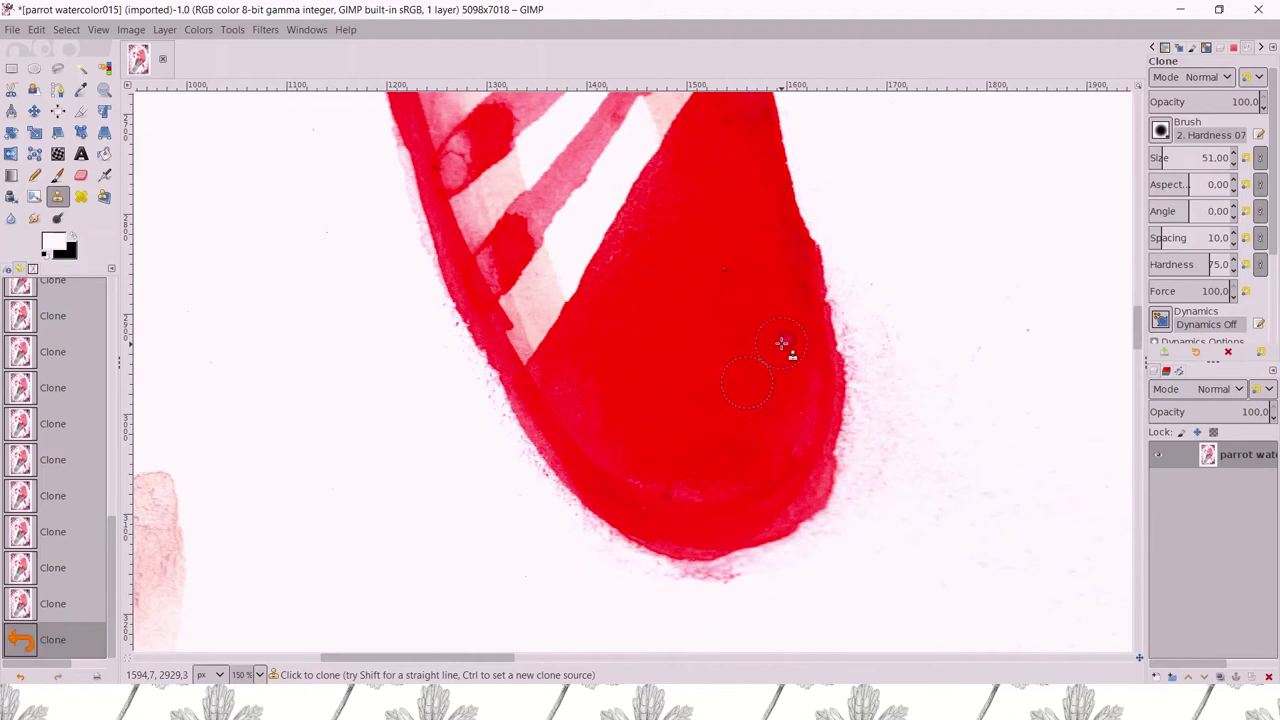
pyautogui.click(782, 343)
pyautogui.keyDown('ctrl'); pyautogui.click(737, 220); pyautogui.keyUp('ctrl')
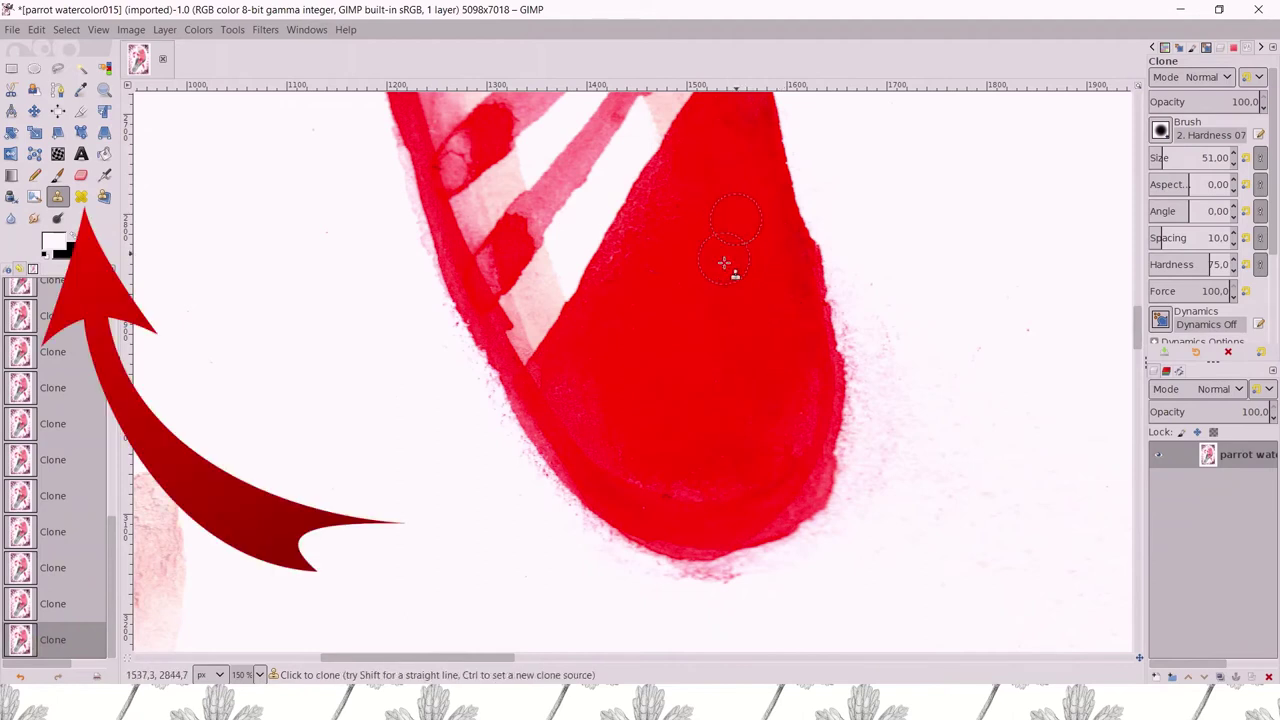
pyautogui.click(813, 343)
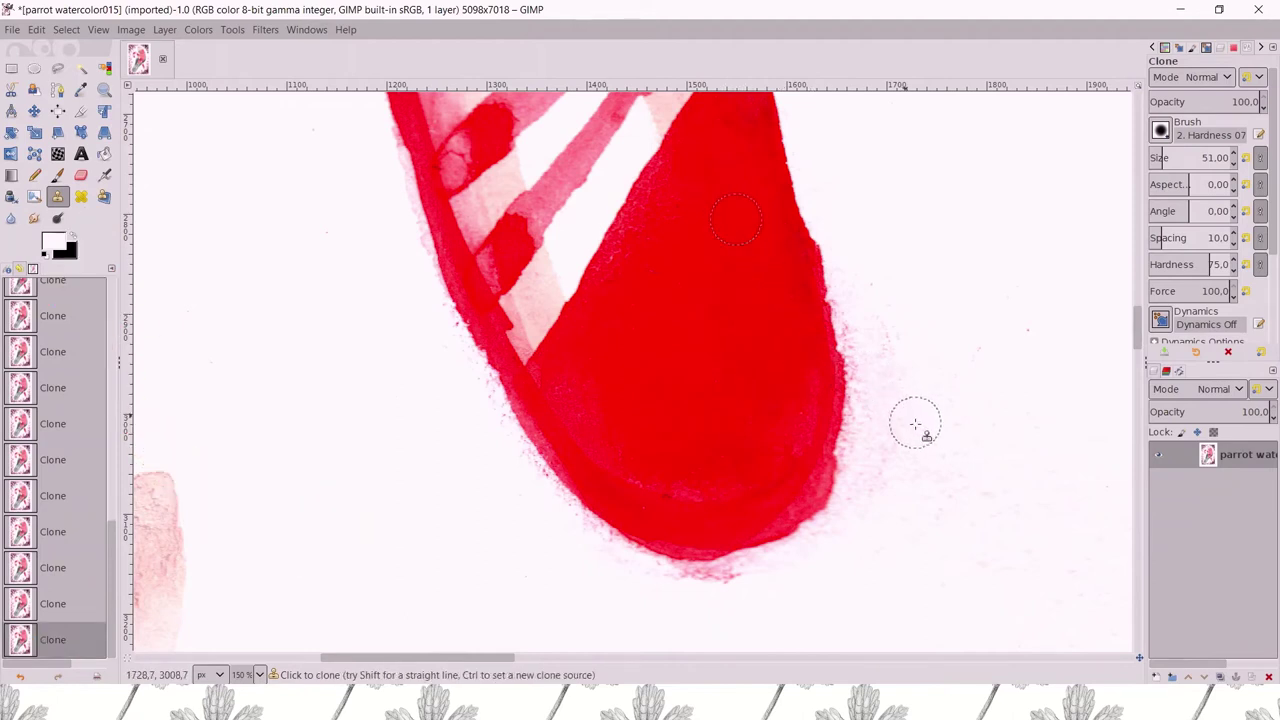
pyautogui.keyDown('ctrl'); pyautogui.click(645, 312); pyautogui.keyUp('ctrl')
pyautogui.click(655, 282)
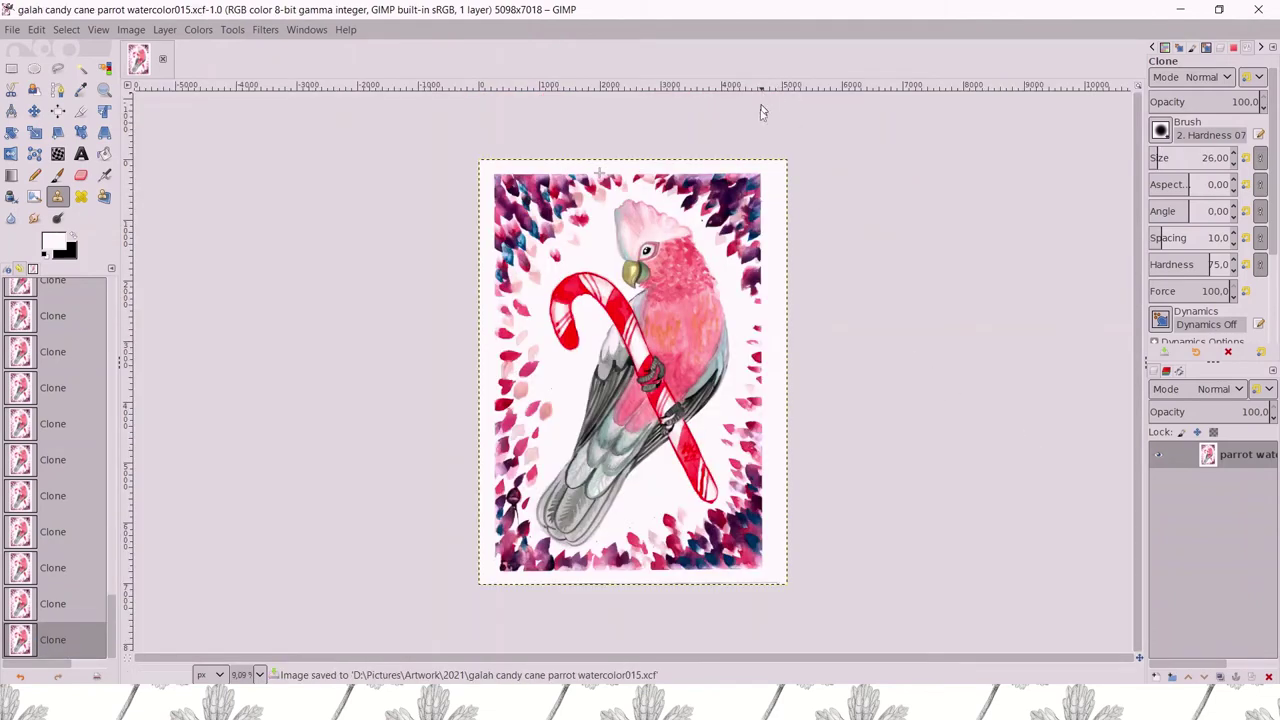
# - Add a guide at the painting's top edge and rotate the image slightly to straighten it
pyautogui.moveTo(760, 86); pyautogui.dragTo(783, 574)
pyautogui.press('+')
pyautogui.hotkey('shift', 'r')
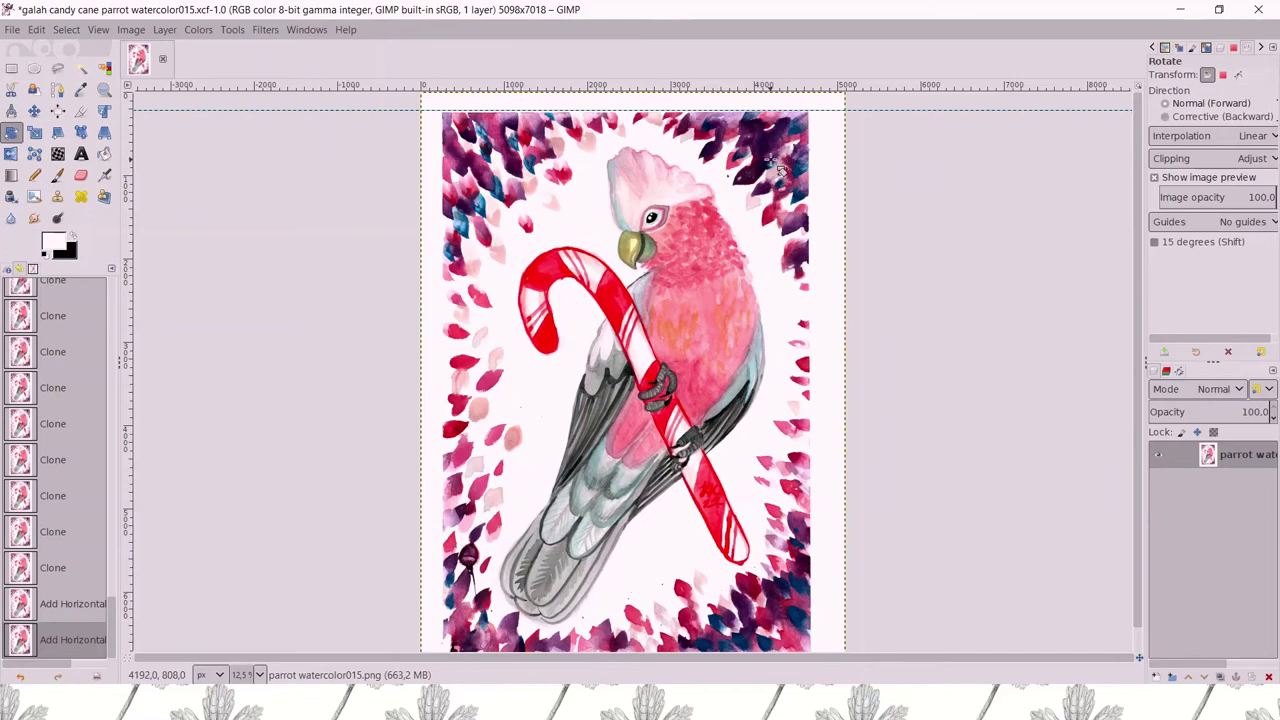
pyautogui.moveTo(778, 170); pyautogui.dragTo(782, 171)
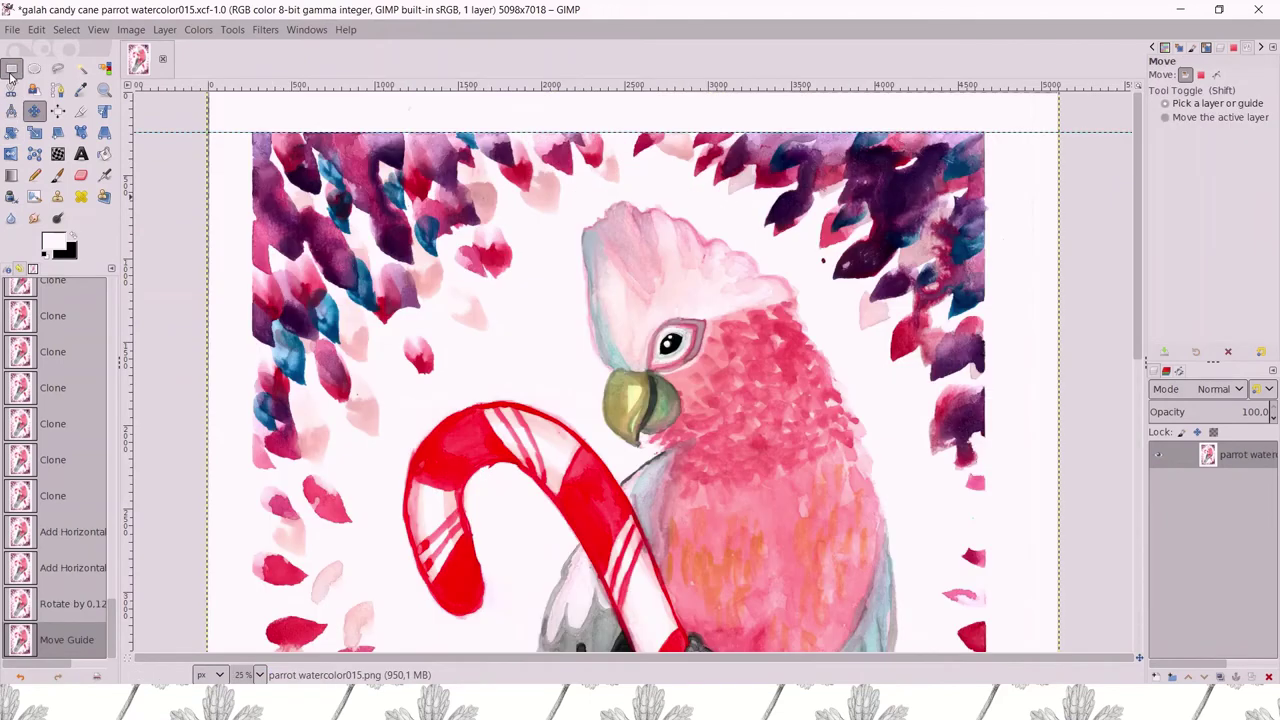
pyautogui.press('r')
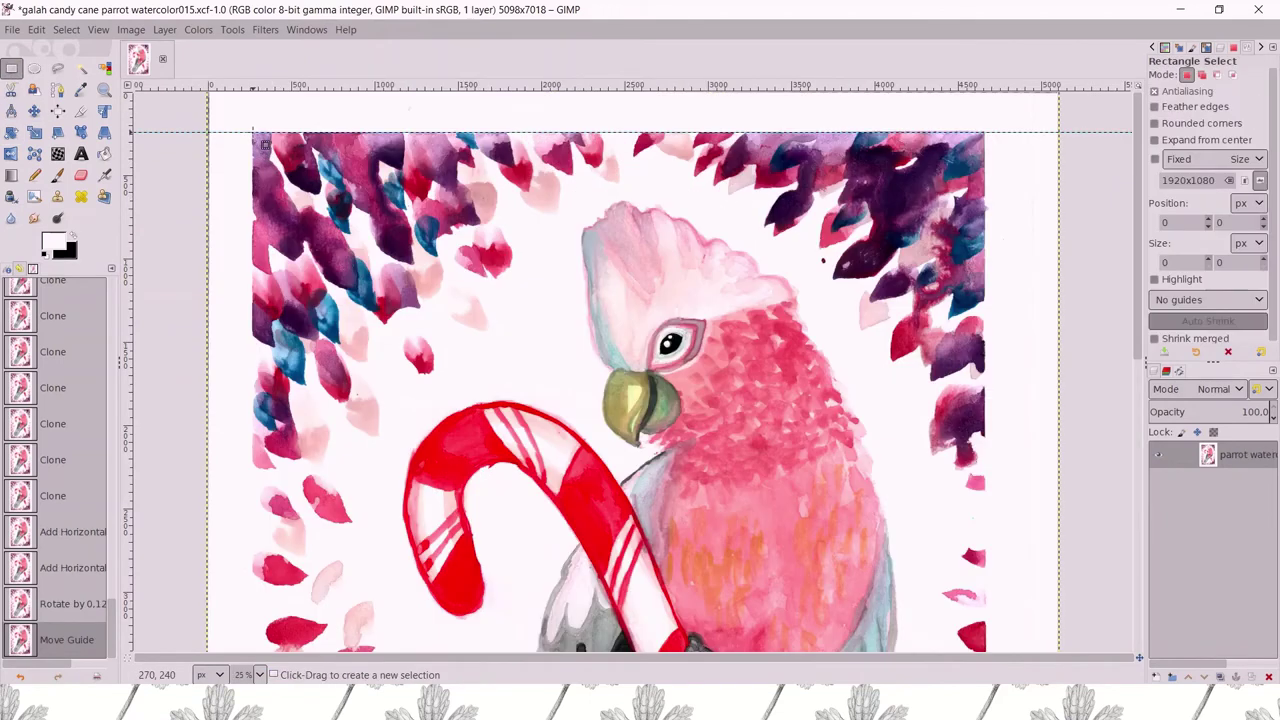
# - Select the painted area, crop the image to the selection at 4380×6520, and save
pyautogui.moveTo(255, 132); pyautogui.dragTo(990, 612)
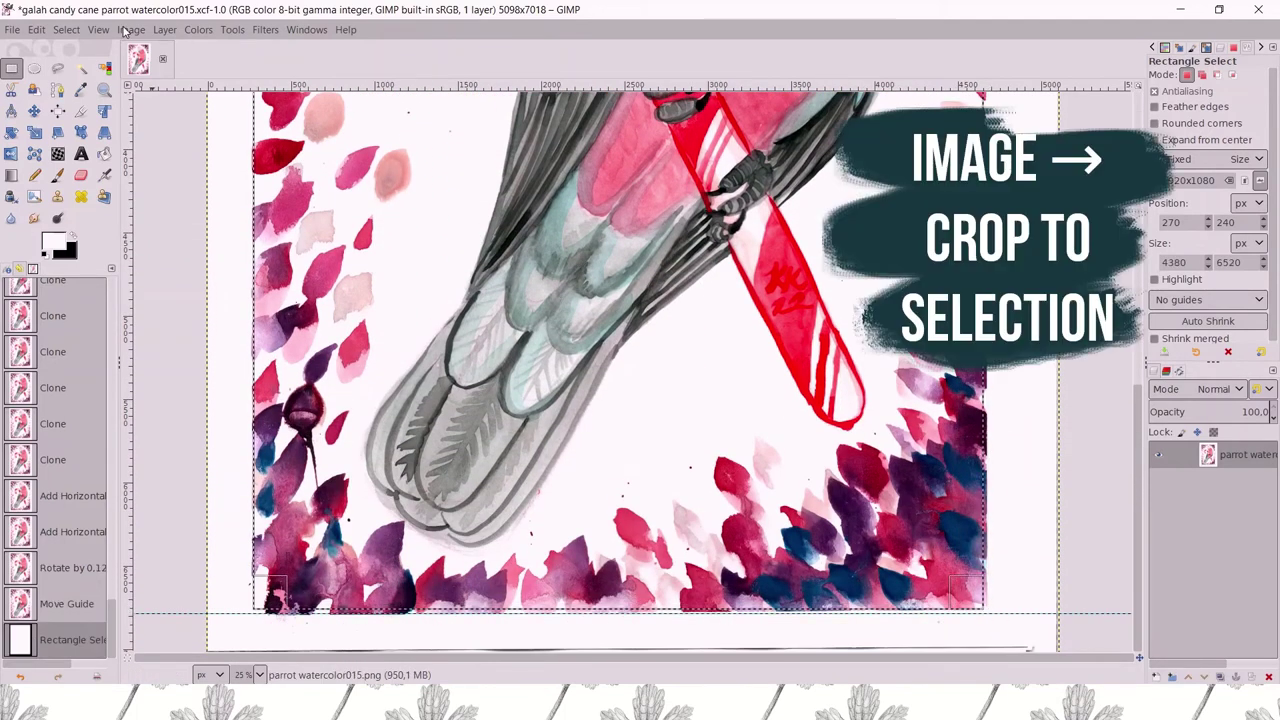
pyautogui.click(131, 29)
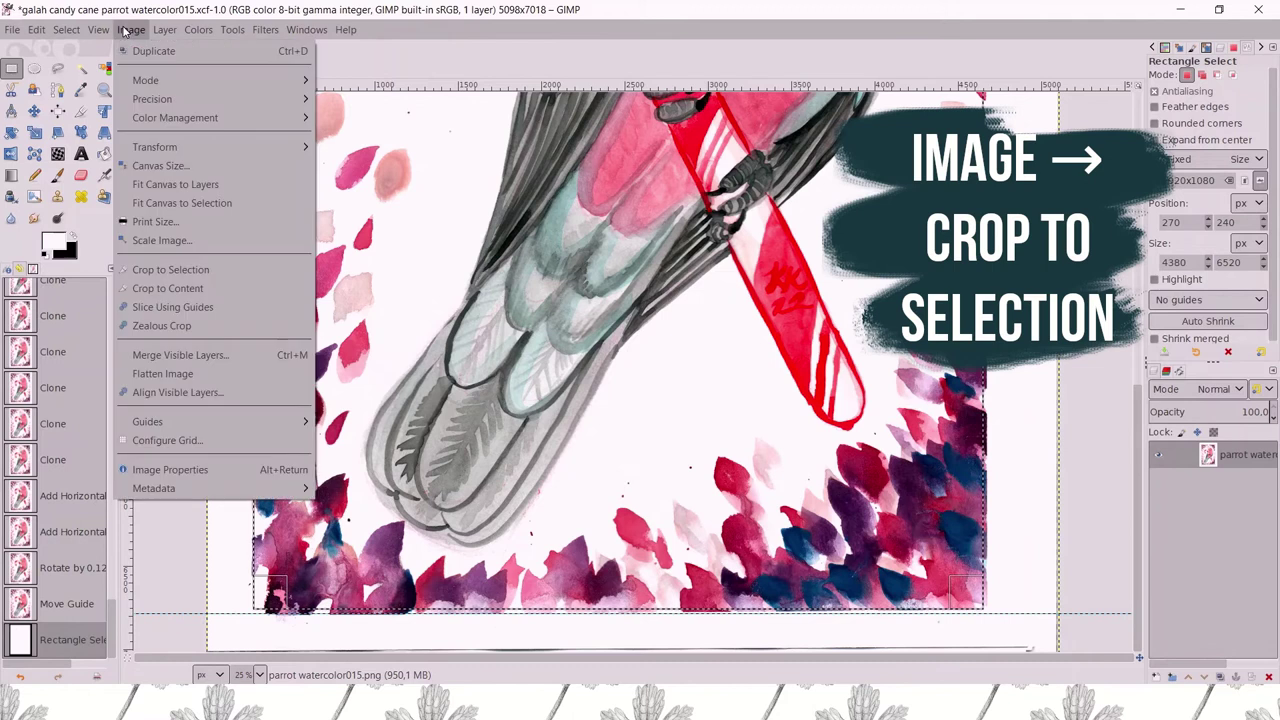
pyautogui.click(200, 269)
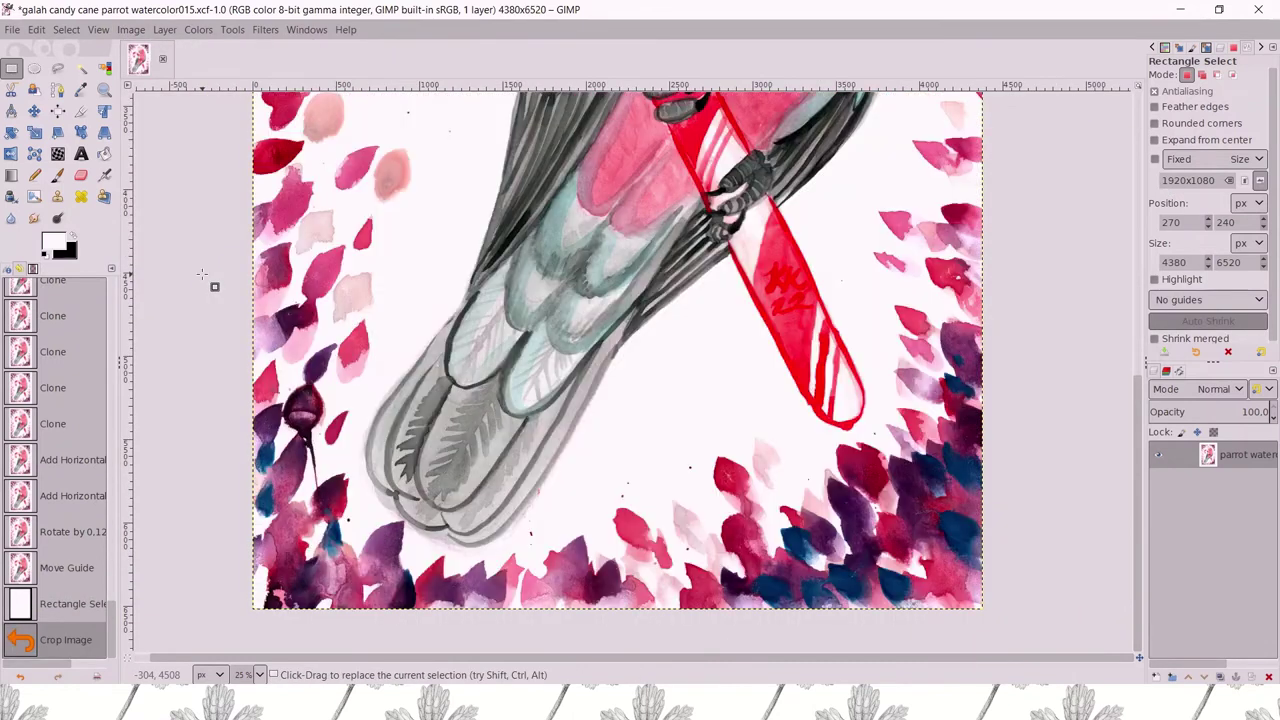
pyautogui.hotkey('ctrl', 's')
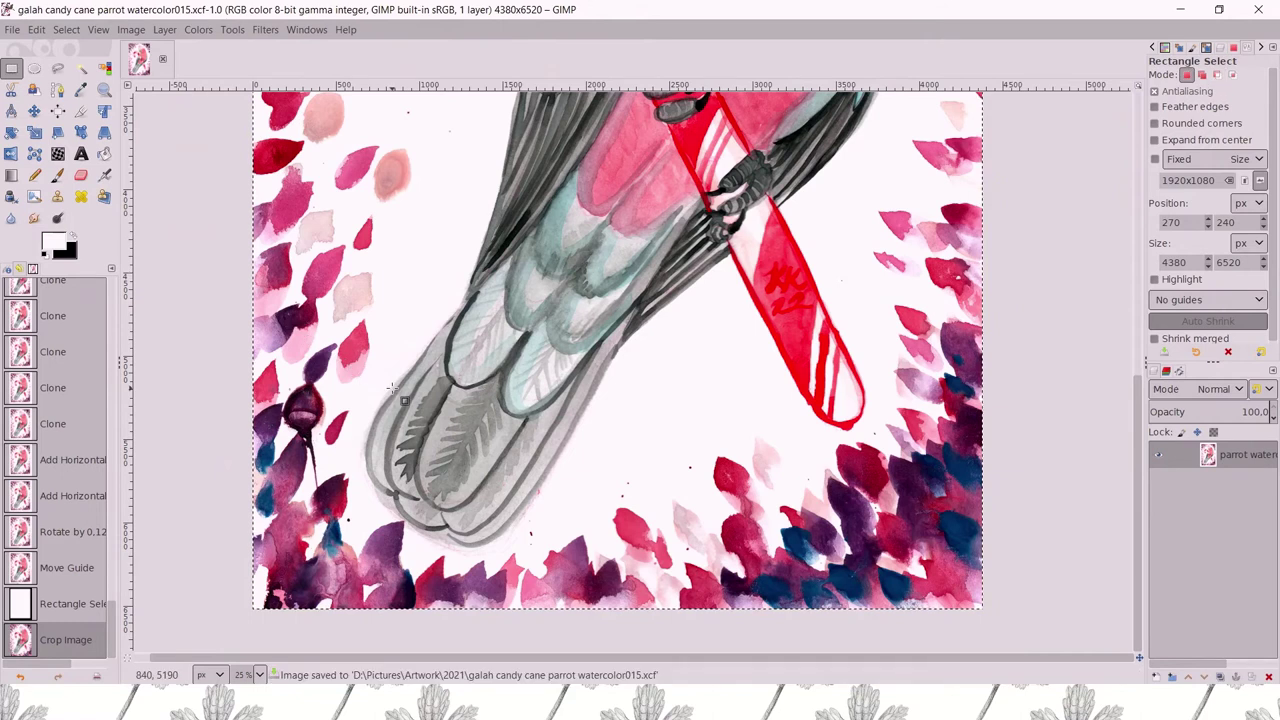
pyautogui.scroll(10, 400, 395)
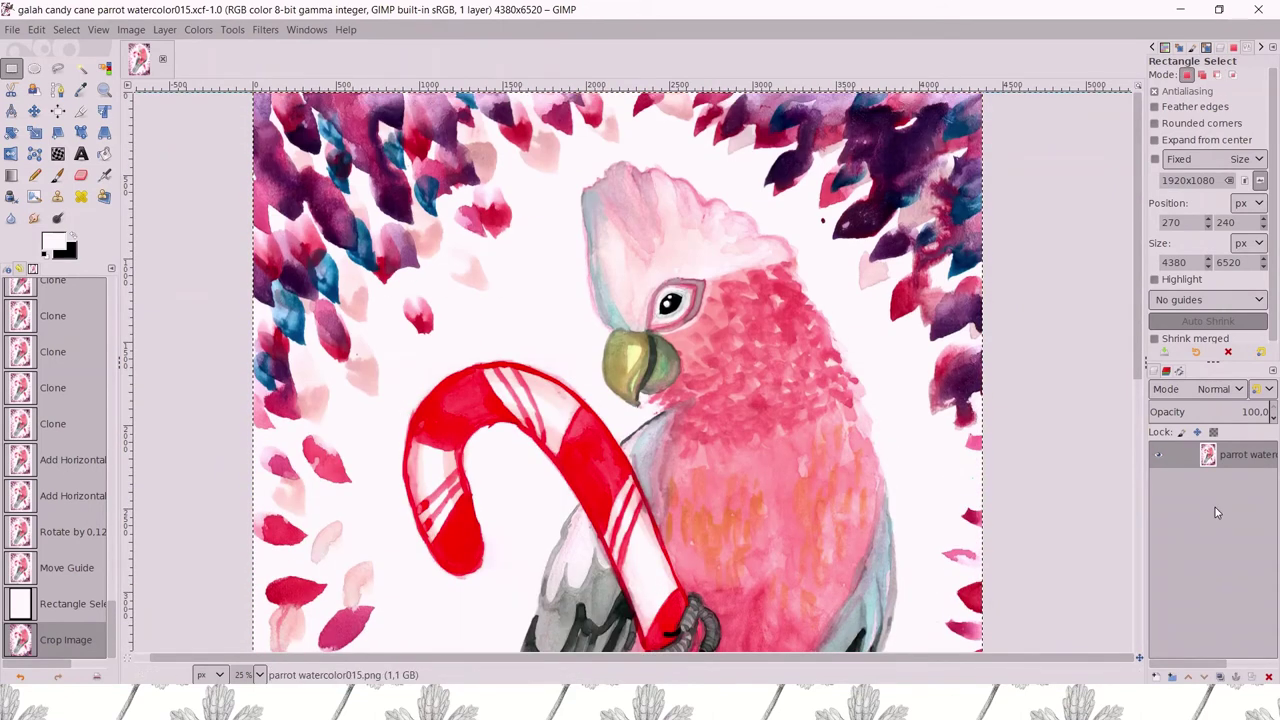
# - Duplicate the painting layer and ready the Eraser with a hard round brush
pyautogui.rightClick(1236, 470)
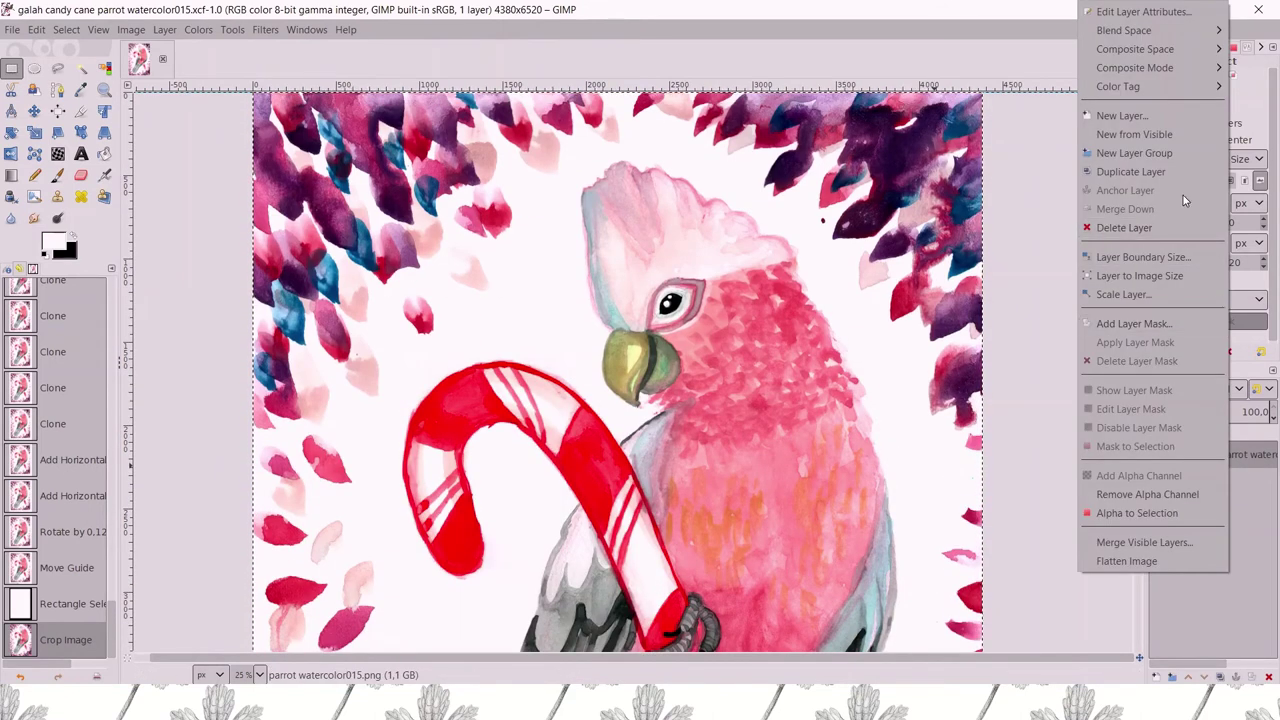
pyautogui.click(1145, 172)
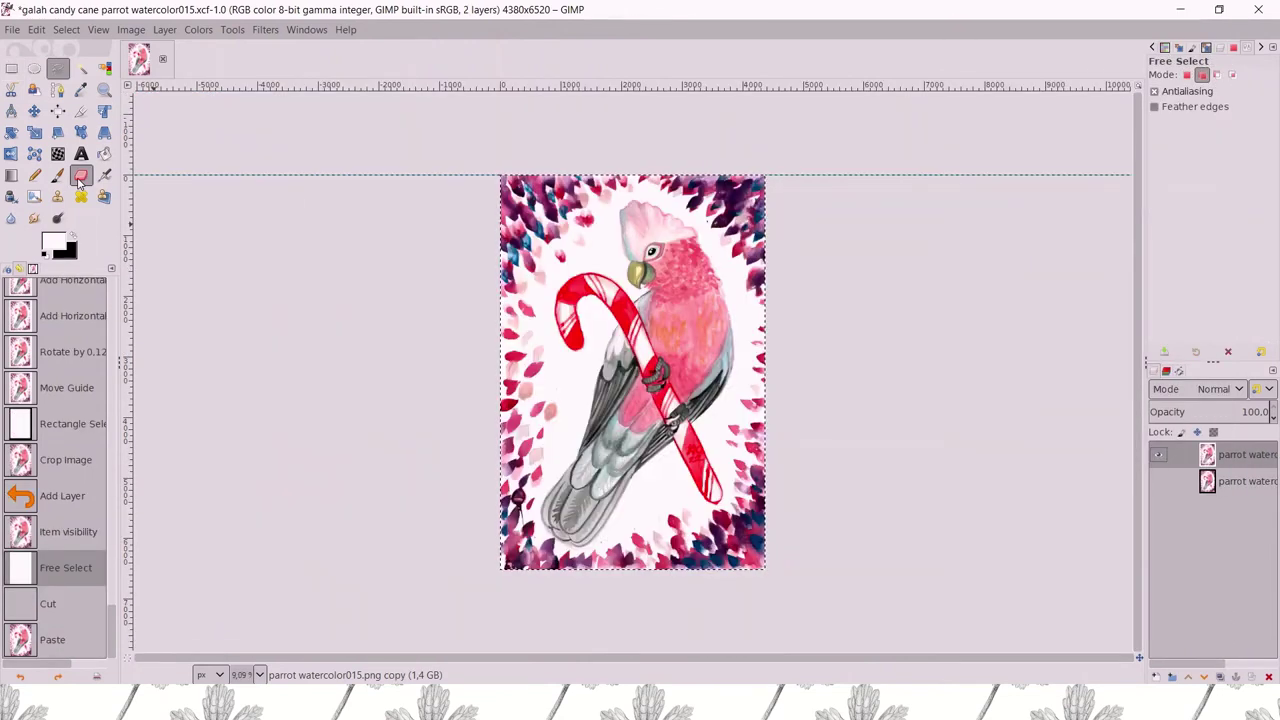
pyautogui.hotkey('shift', 'e')
pyautogui.click(1161, 132)
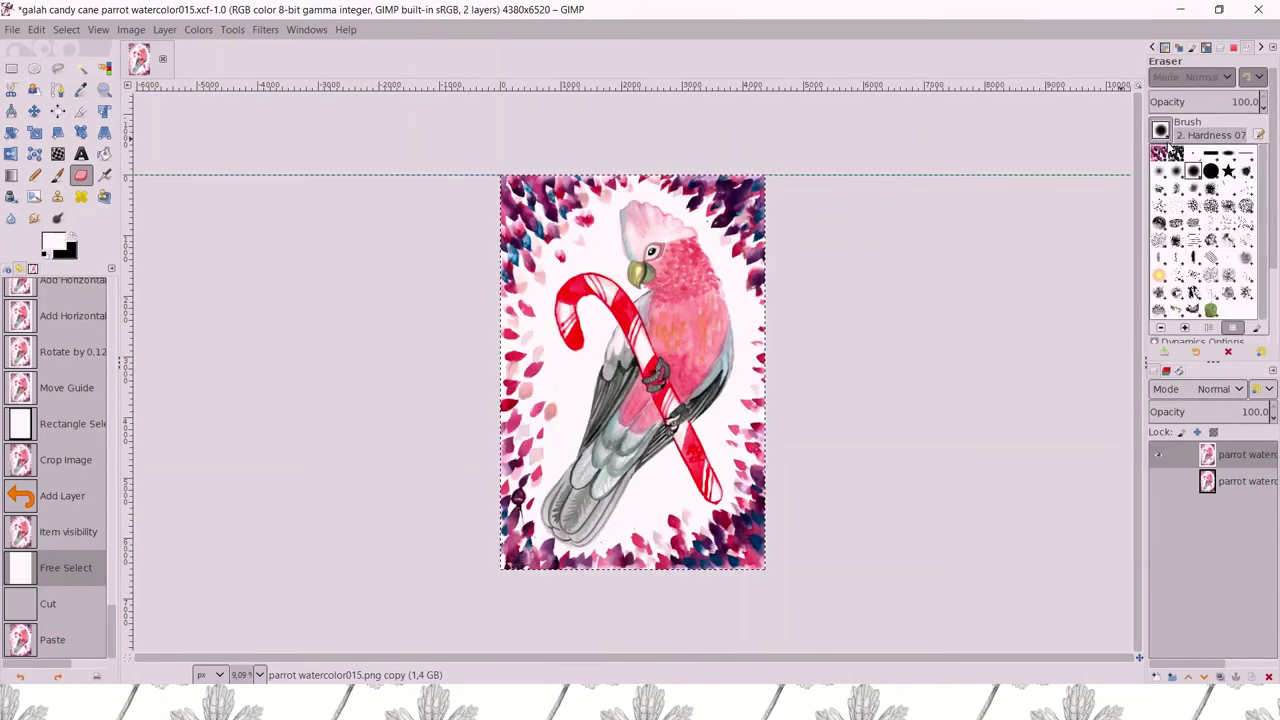
pyautogui.click(1218, 179)
# - Erase the background above, left, right and the flowers along the bottom around the galah
pyautogui.moveTo(767, 192)
pyautogui.mouseDown()
pyautogui.moveTo(626, 163)
pyautogui.moveTo(510, 300)
pyautogui.moveTo(540, 300)
pyautogui.mouseUp()
pyautogui.moveTo(718, 222)
pyautogui.mouseDown()
pyautogui.moveTo(740, 240)
pyautogui.moveTo(770, 445)
pyautogui.mouseUp()
pyautogui.press('+')
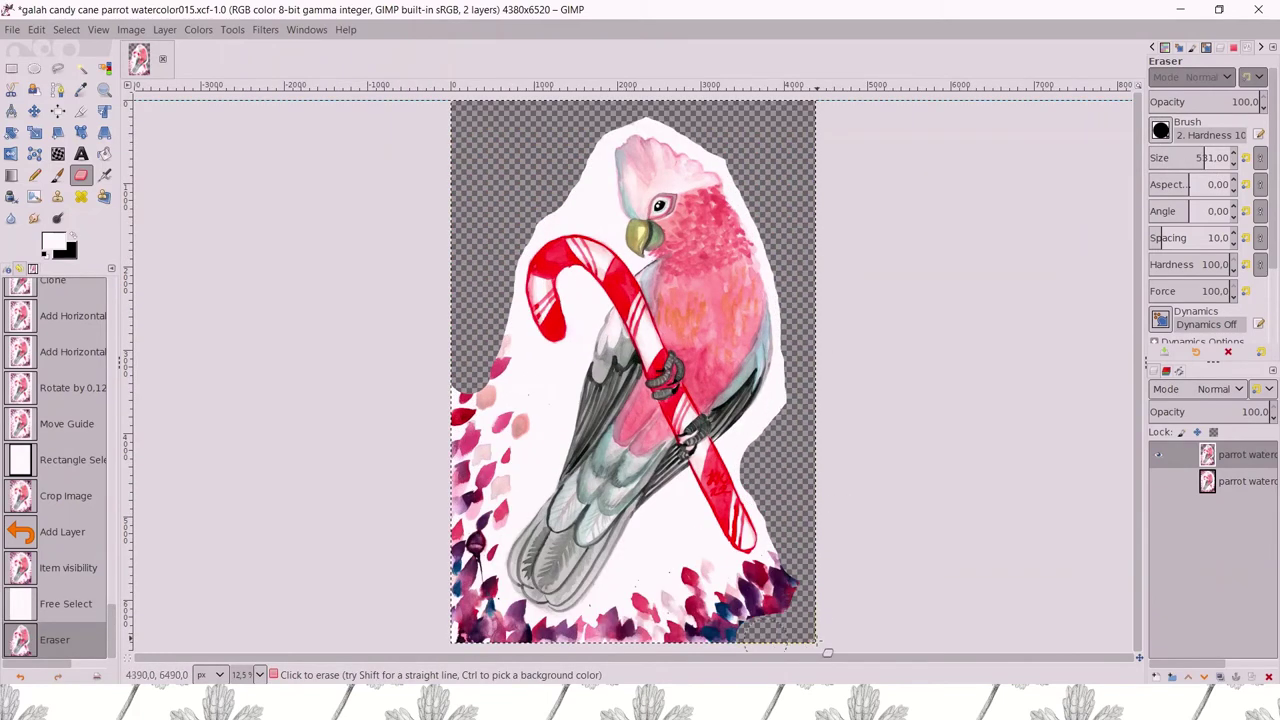
pyautogui.moveTo(760, 600)
pyautogui.mouseDown()
pyautogui.moveTo(600, 630)
pyautogui.moveTo(470, 590)
pyautogui.moveTo(457, 551)
pyautogui.mouseUp()
# - Fuzzy-select the leftover white paper around the parrot and cut it away with Ctrl+X
pyautogui.keyDown('ctrl'); pyautogui.scroll(4, 650, 141); pyautogui.keyUp('ctrl')
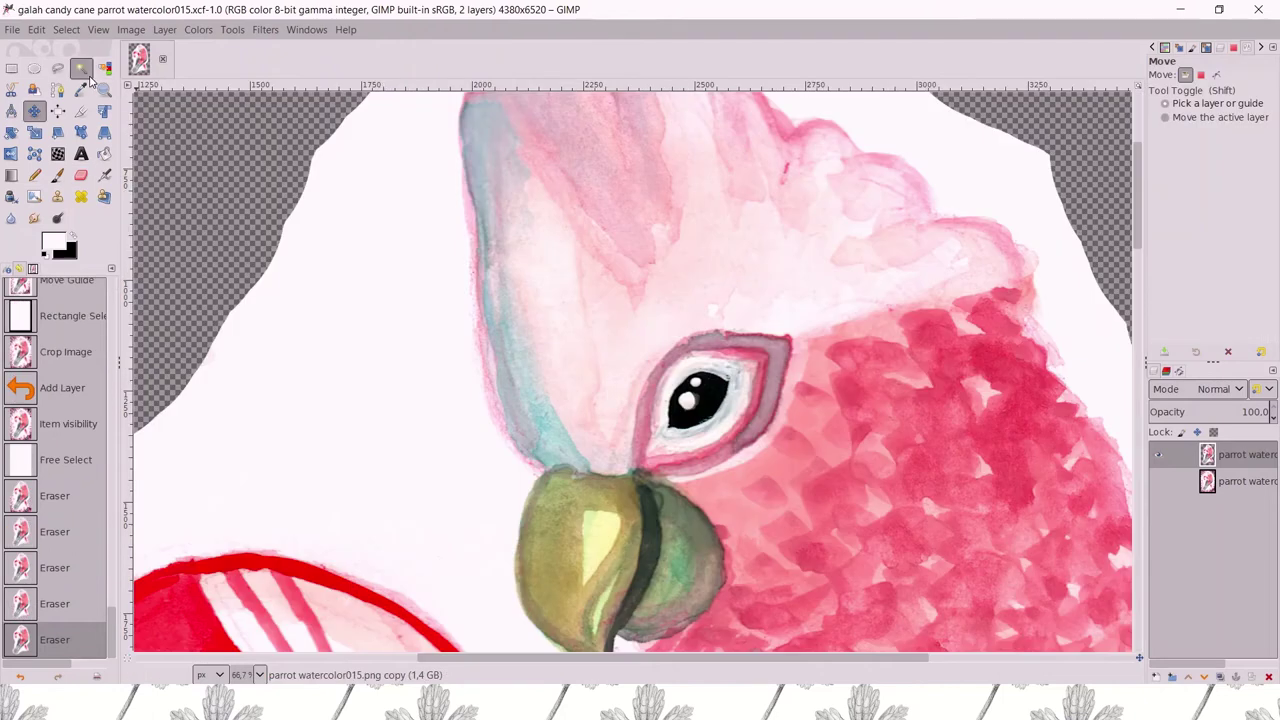
pyautogui.press('u')
pyautogui.scroll(-5, 400, 215)
pyautogui.keyDown('ctrl'); pyautogui.scroll(1, 405, 222); pyautogui.keyUp('ctrl')
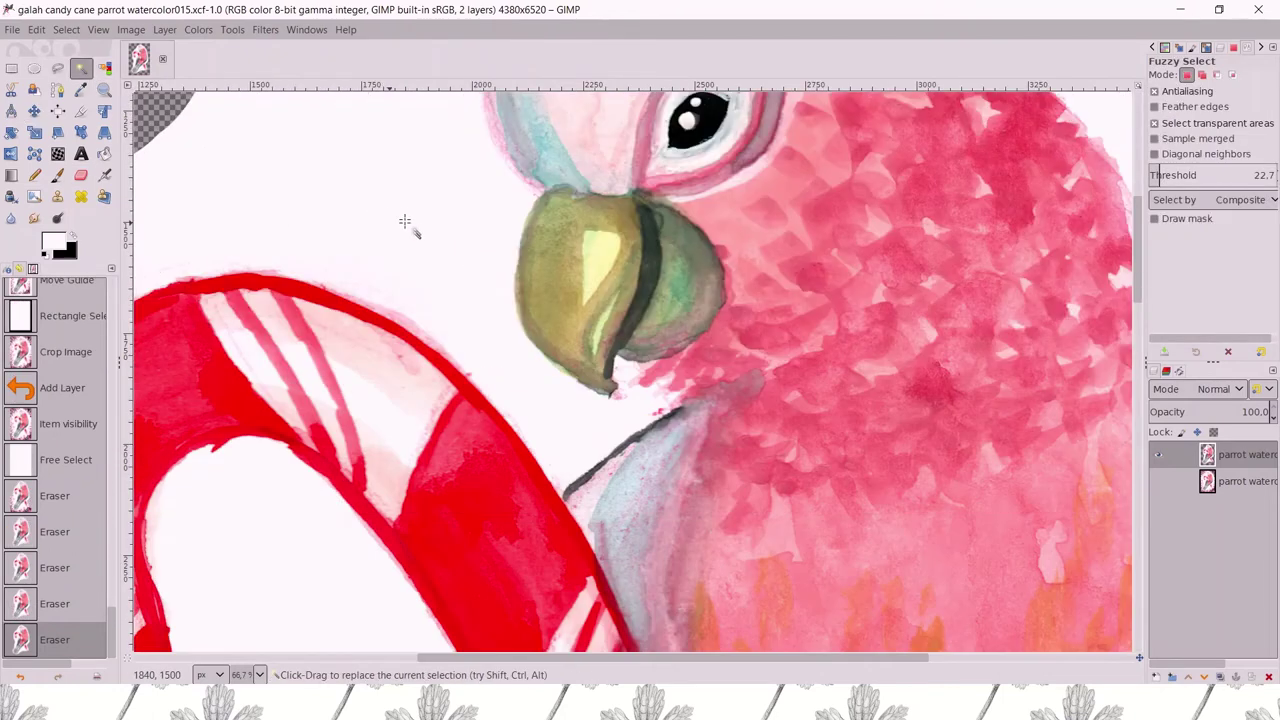
pyautogui.click(427, 272)
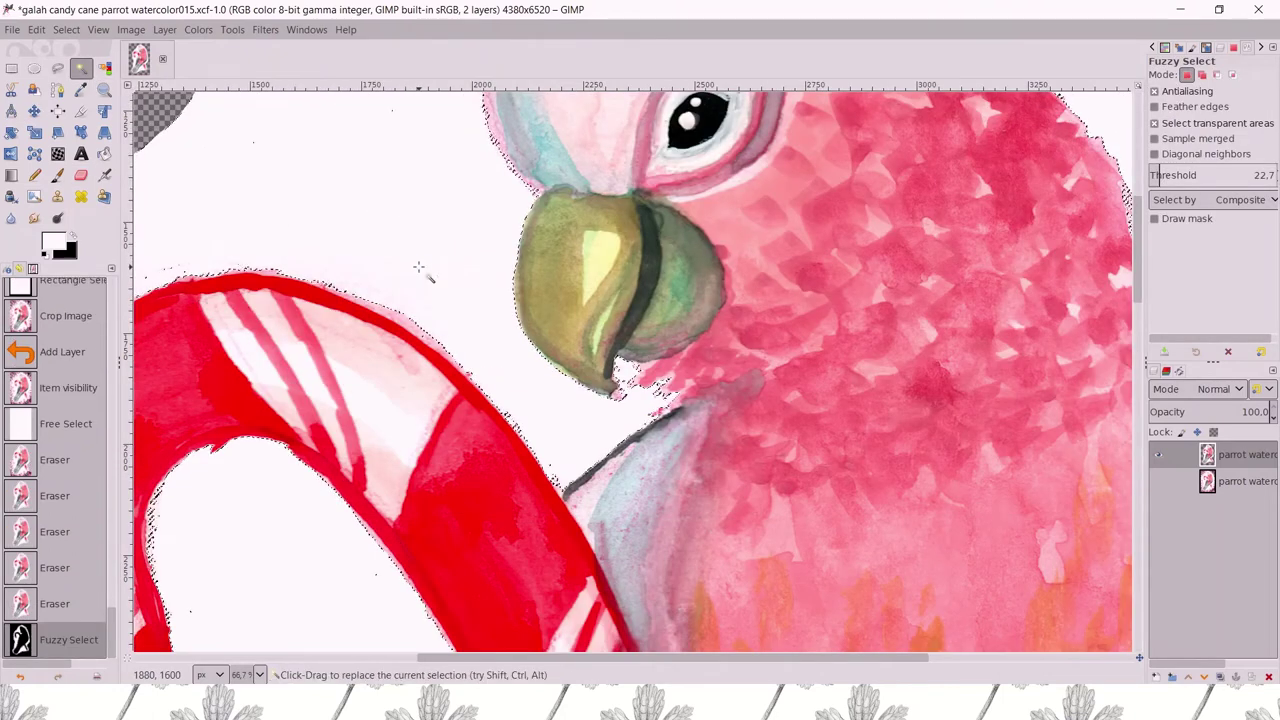
pyautogui.scroll(10, 436, 275)
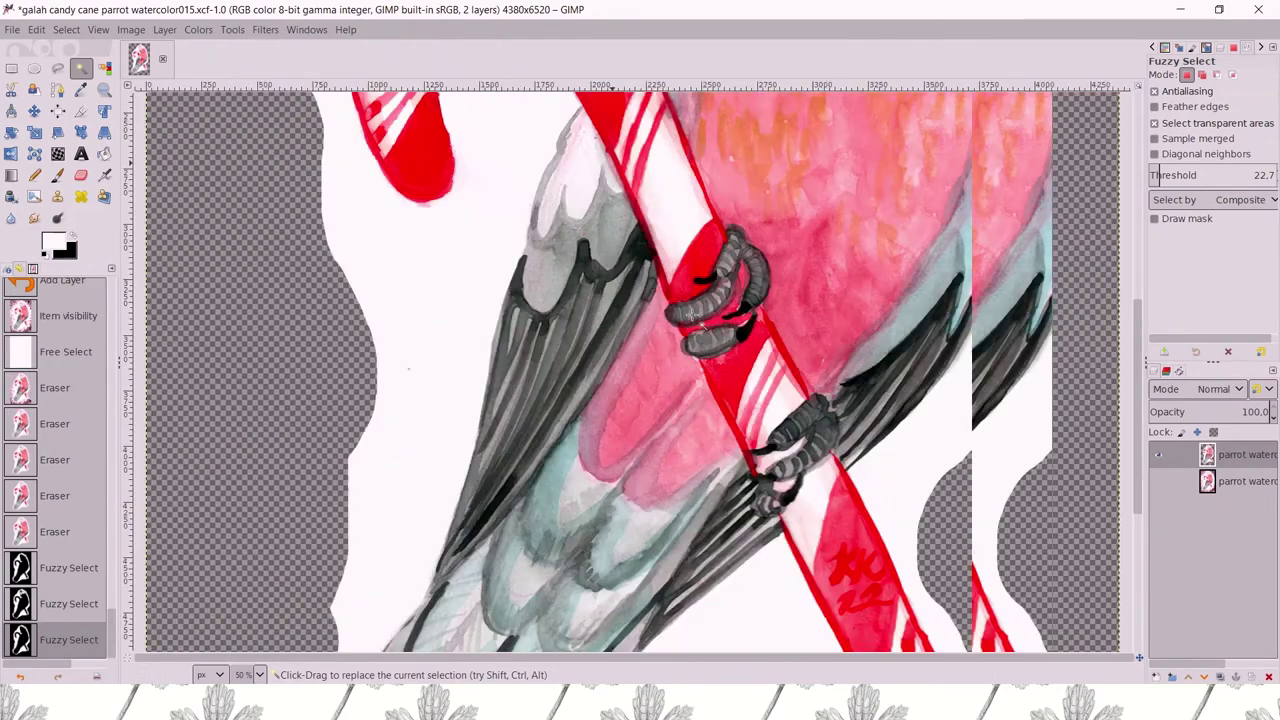
pyautogui.scroll(-4, 690, 316)
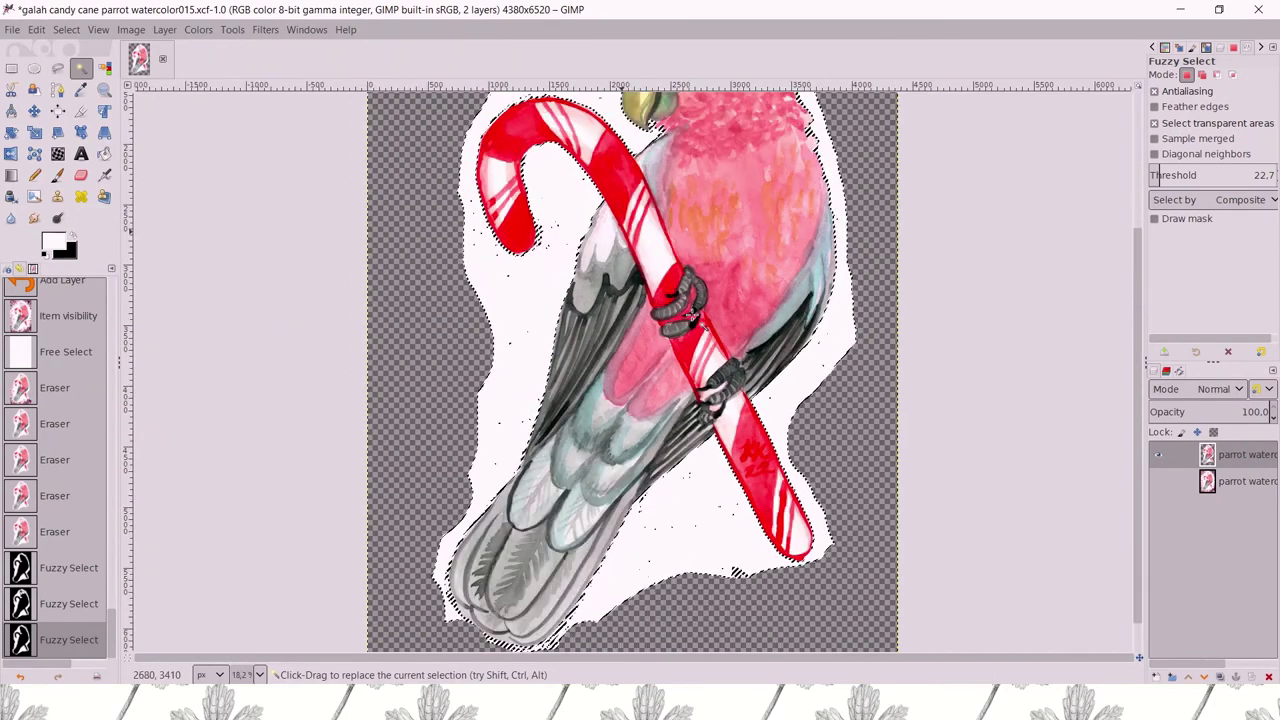
pyautogui.press('ctrl')
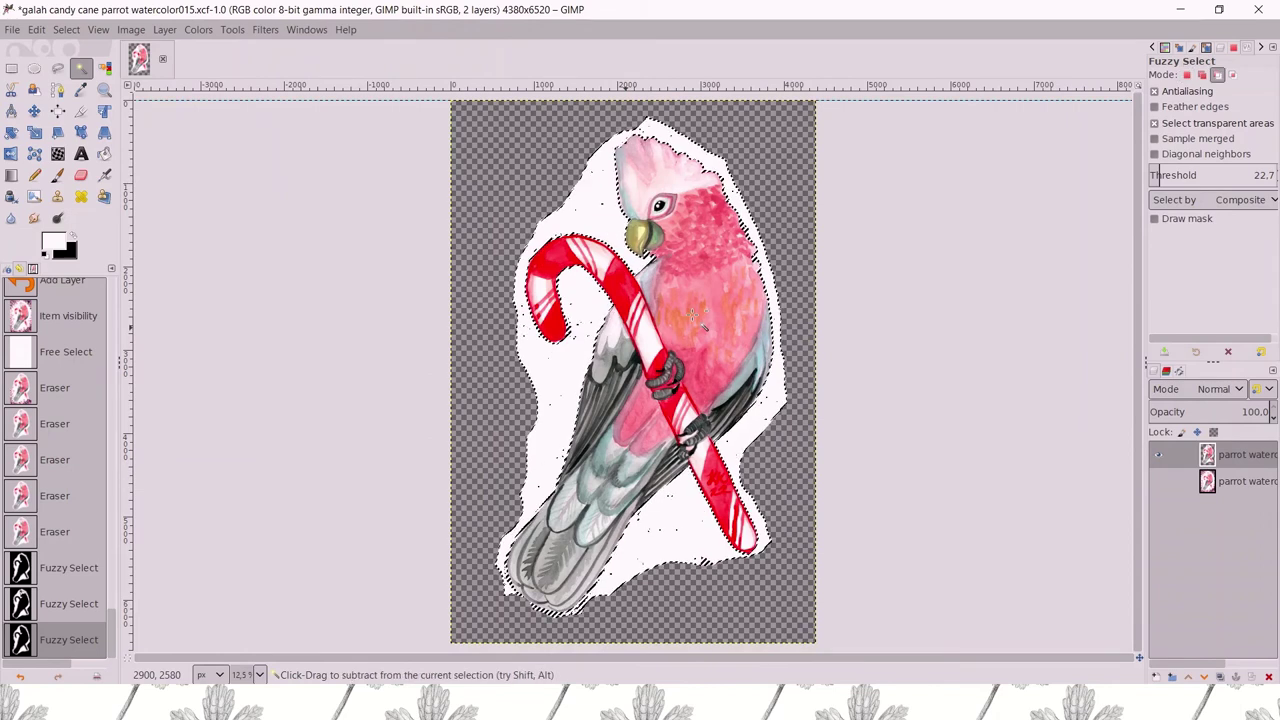
pyautogui.hotkey('ctrl', 'x')
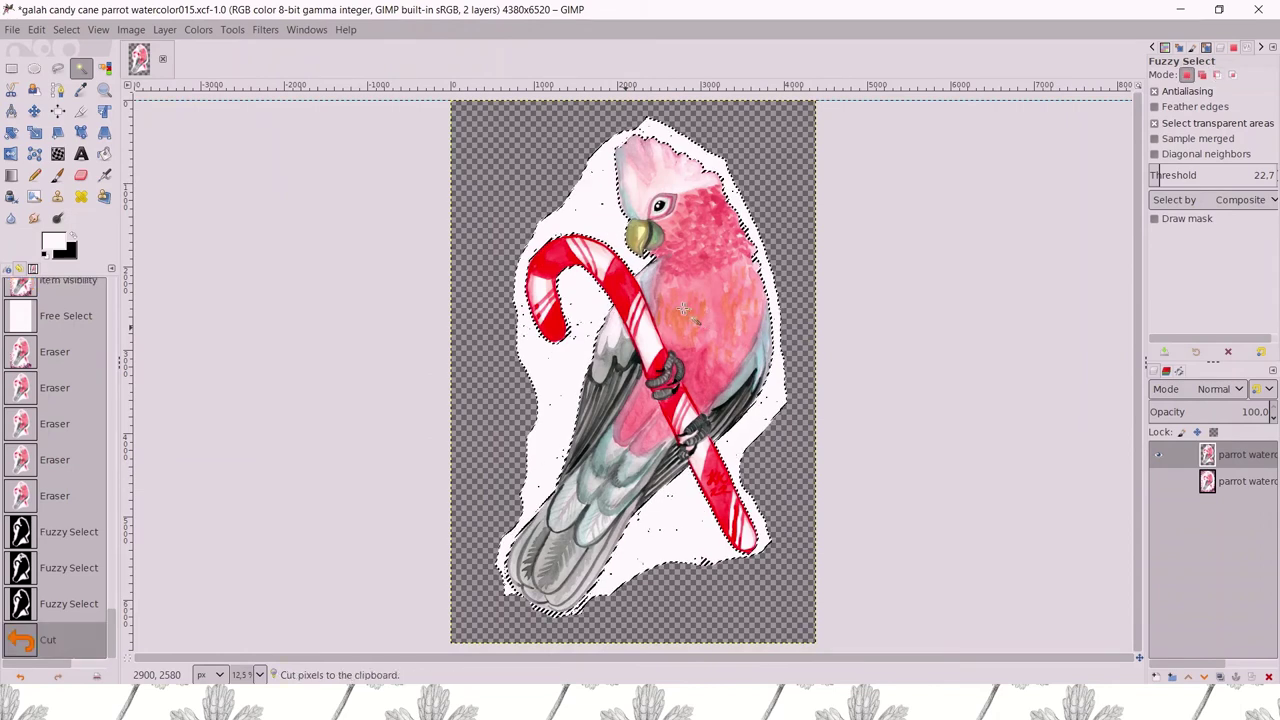
pyautogui.press('r')
pyautogui.click(584, 307)
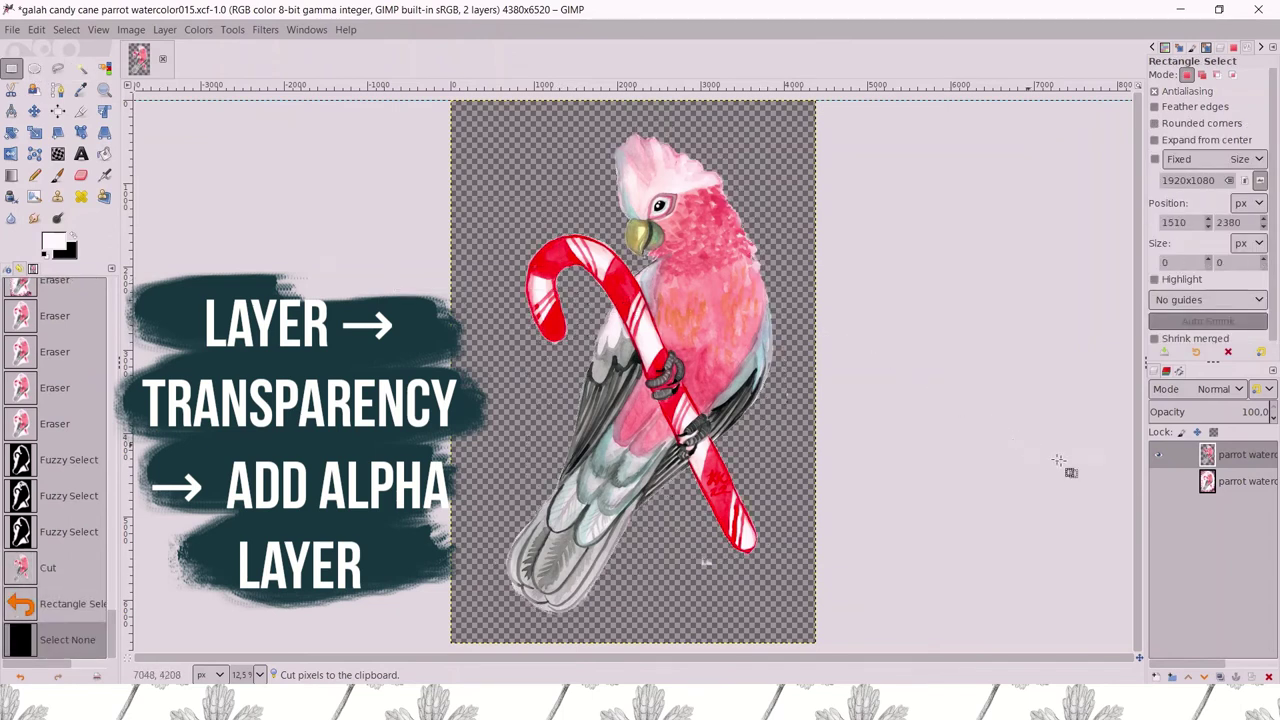
# - Create a black-filled layer named 'right lines' and drag it below the parrot layer
pyautogui.rightClick(1238, 465)
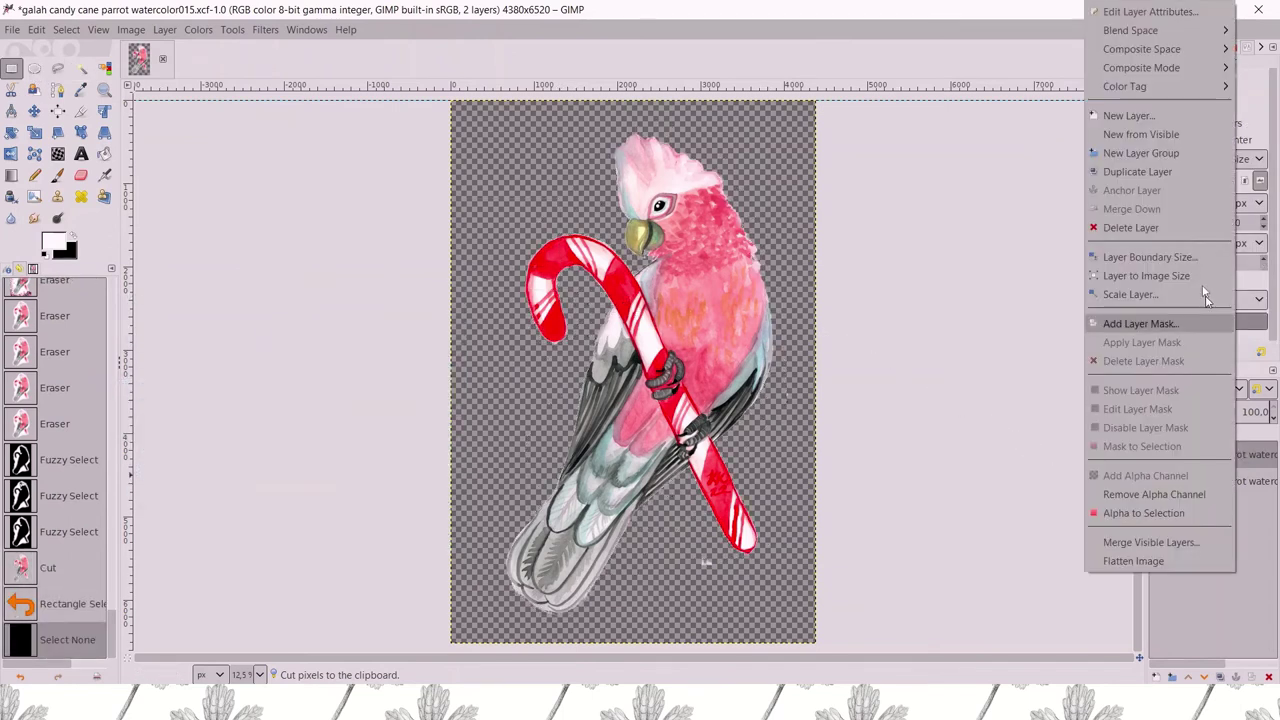
pyautogui.click(1137, 126)
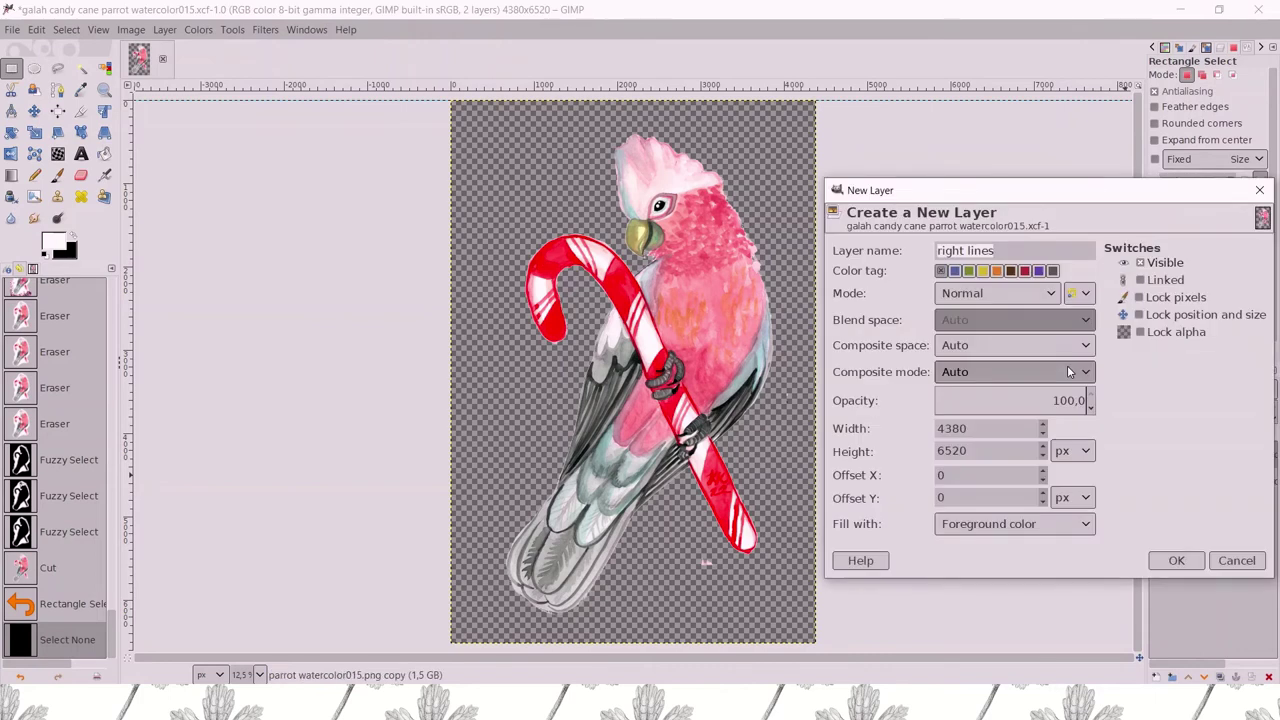
pyautogui.click(1020, 530)
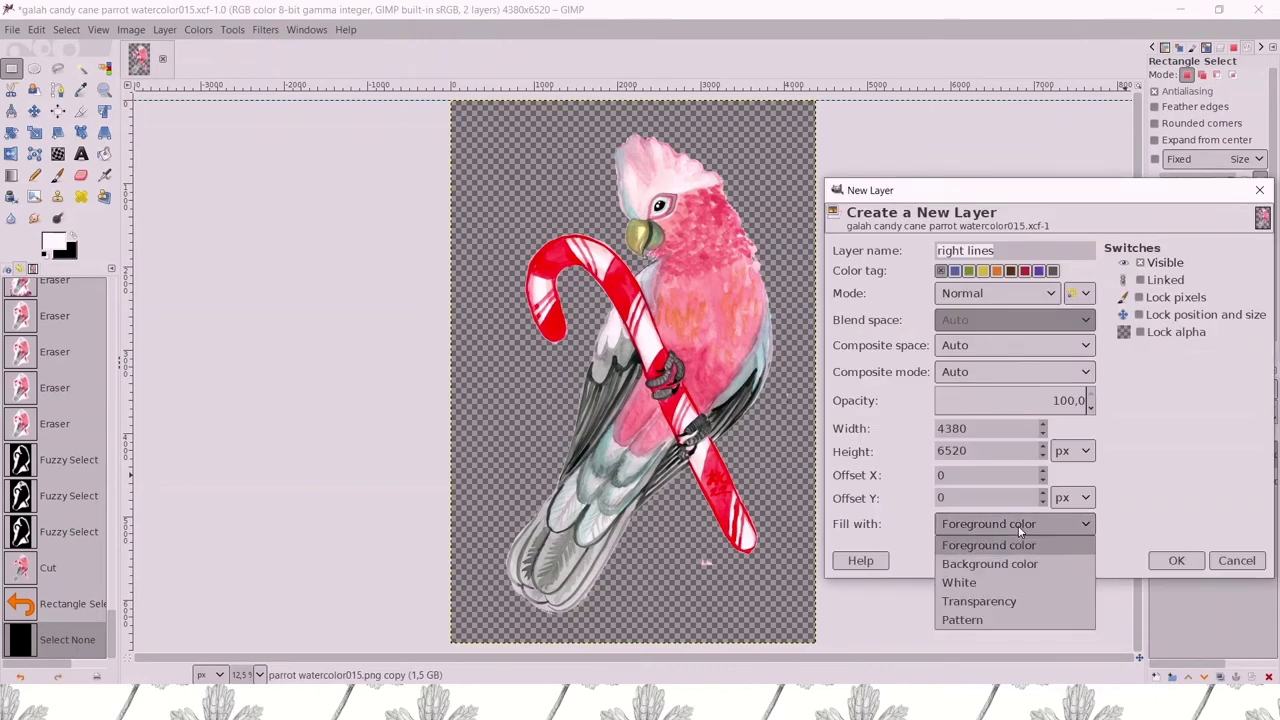
pyautogui.click(1021, 560)
pyautogui.click(1176, 560)
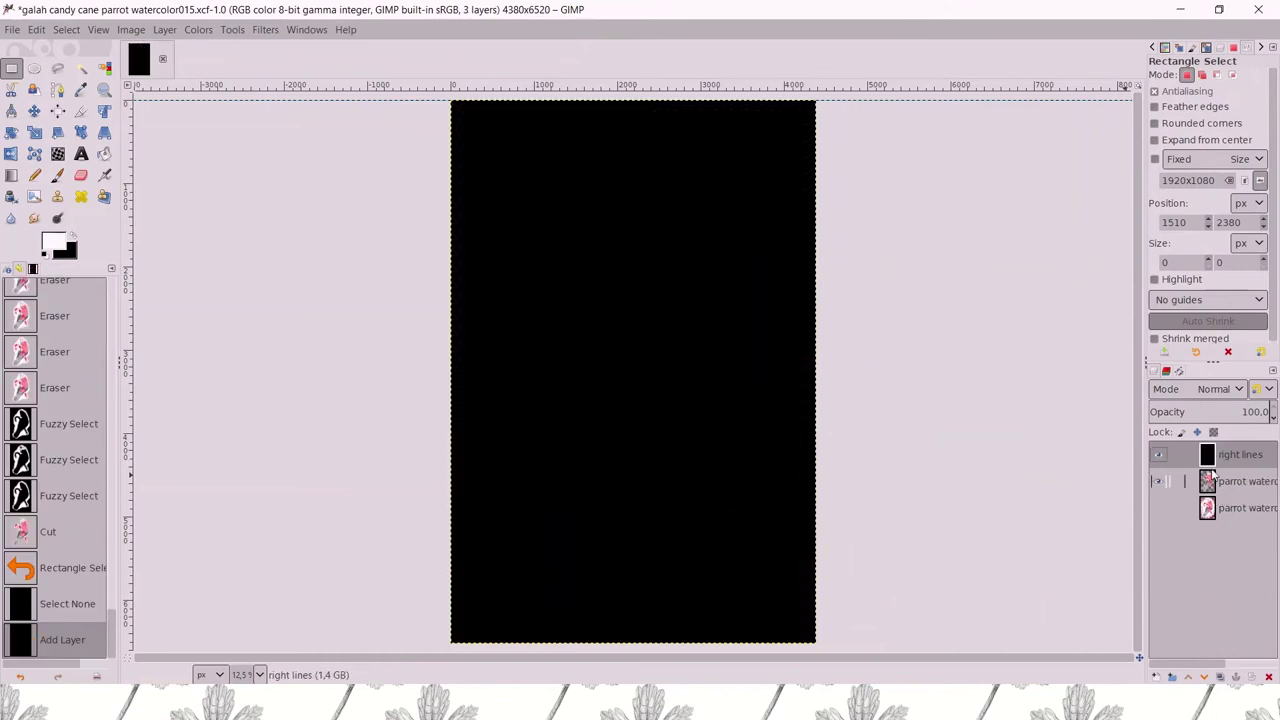
pyautogui.moveTo(1238, 455); pyautogui.dragTo(1212, 492)
# - Erase the small speck near the cane's tip and the stray pink patch below it
pyautogui.press('1')
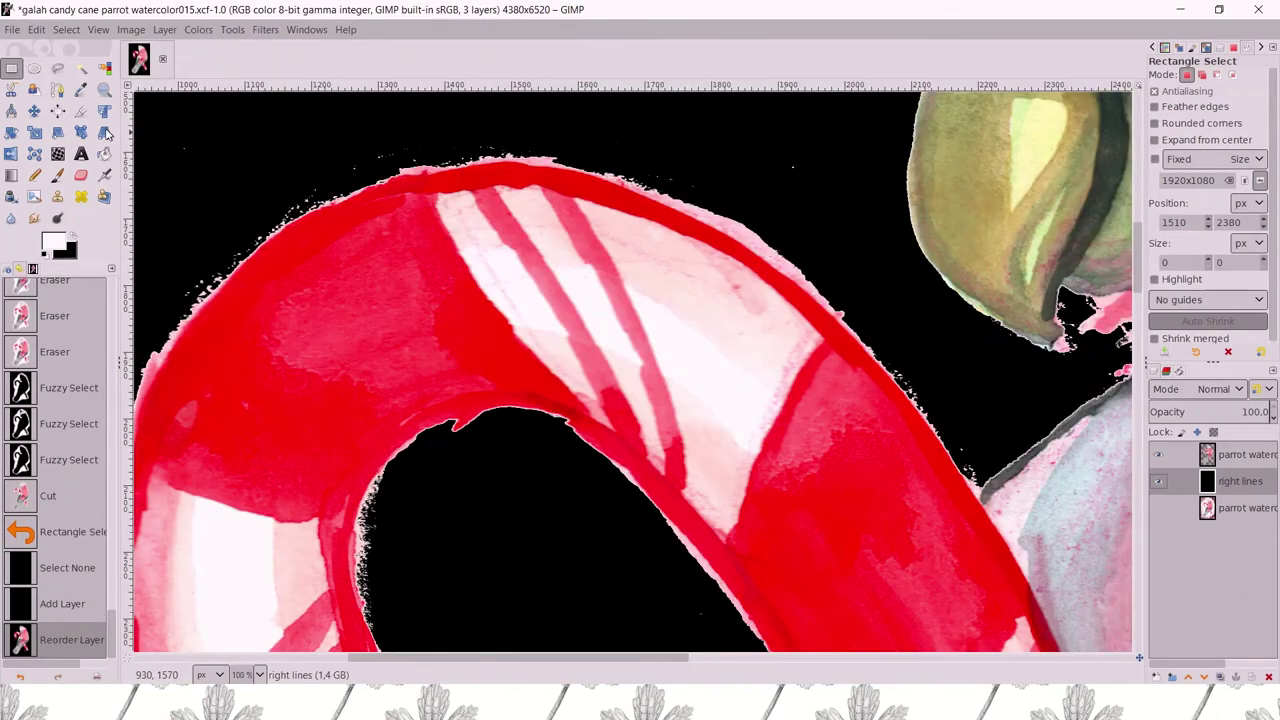
pyautogui.click(82, 178)
pyautogui.click(1240, 454)
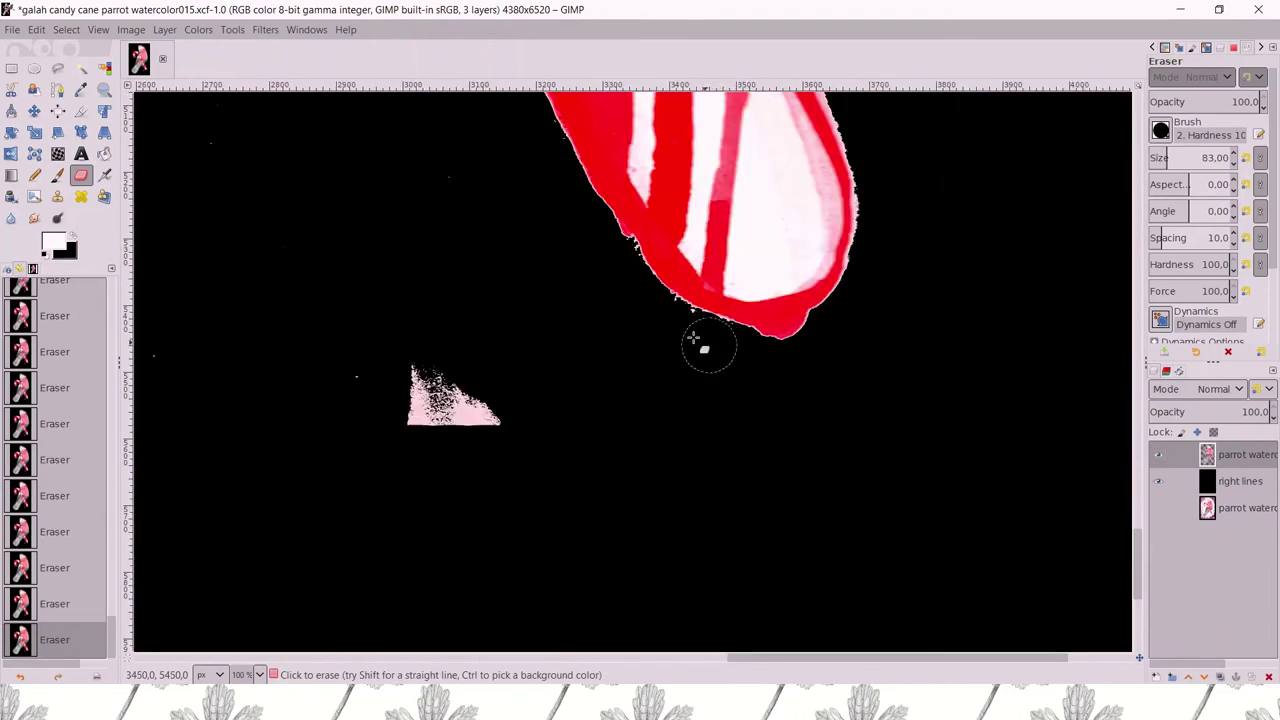
pyautogui.click(693, 338)
pyautogui.moveTo(489, 438); pyautogui.dragTo(487, 396)
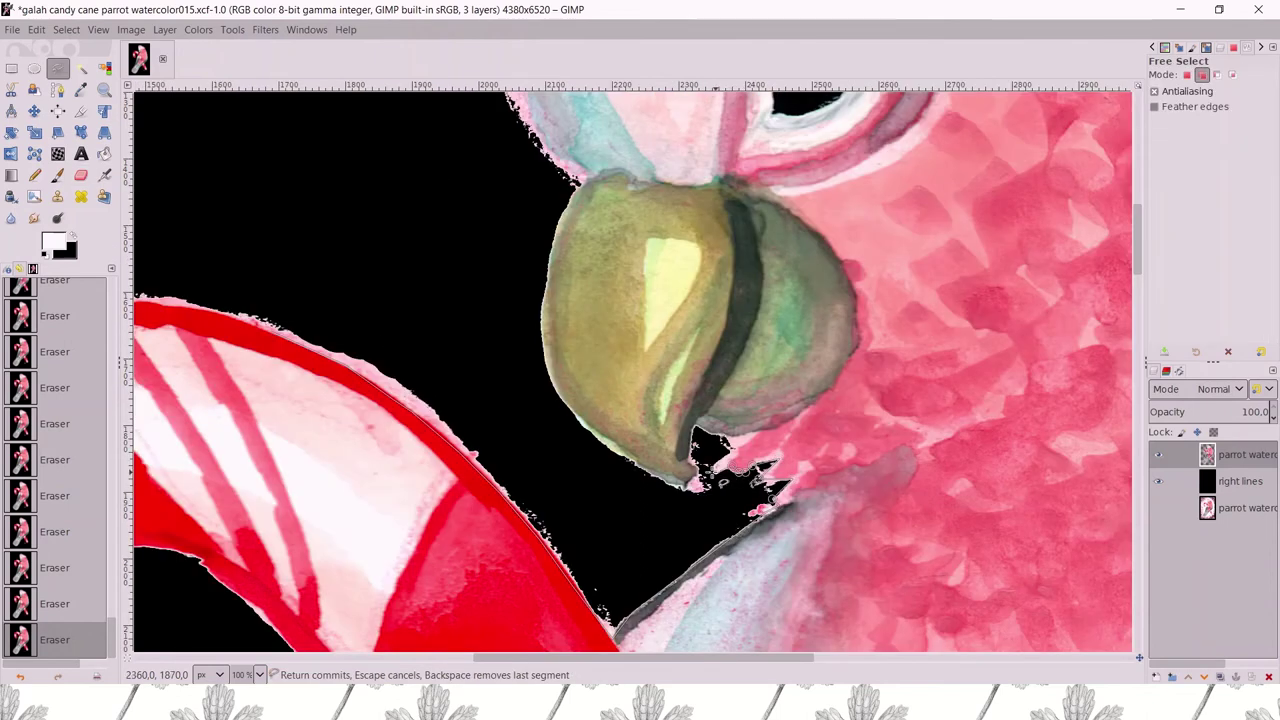
# - Cut away the ragged fringe below the beak with a closed free selection
pyautogui.keyDown('ctrl'); pyautogui.scroll(3, 725, 458); pyautogui.keyUp('ctrl')
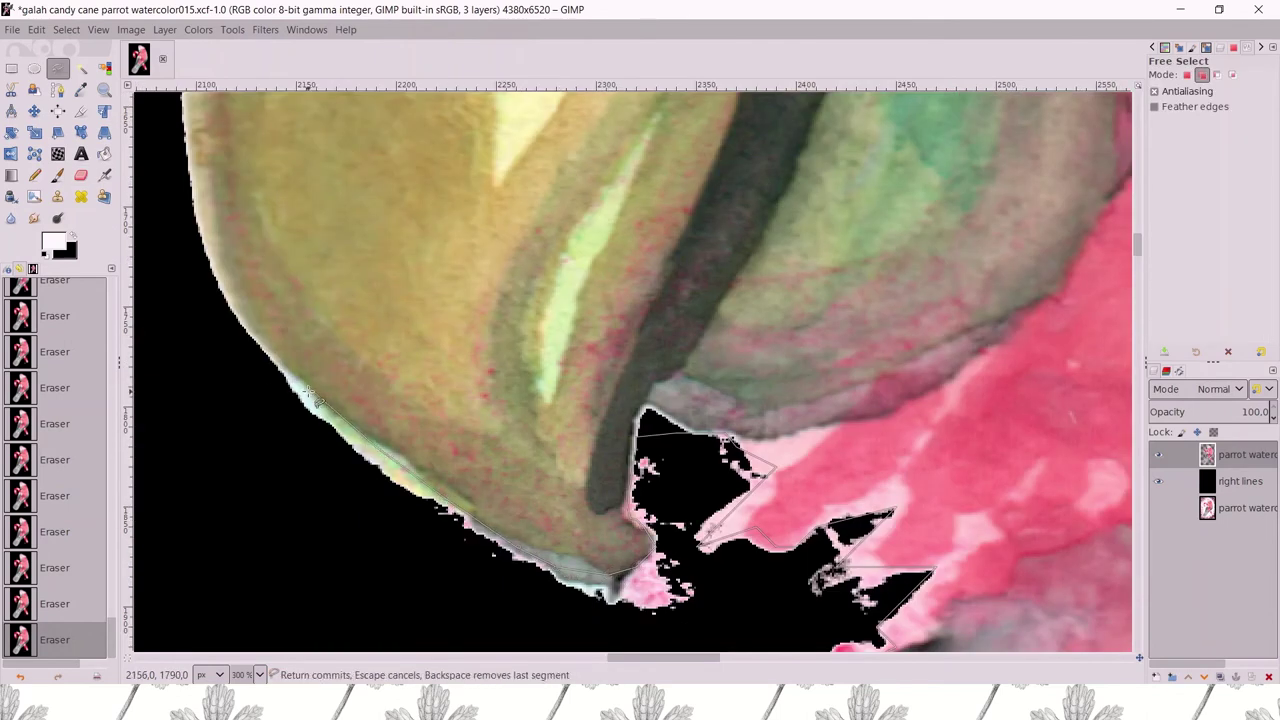
pyautogui.keyDown('ctrl'); pyautogui.scroll(-4, 341, 340); pyautogui.keyUp('ctrl')
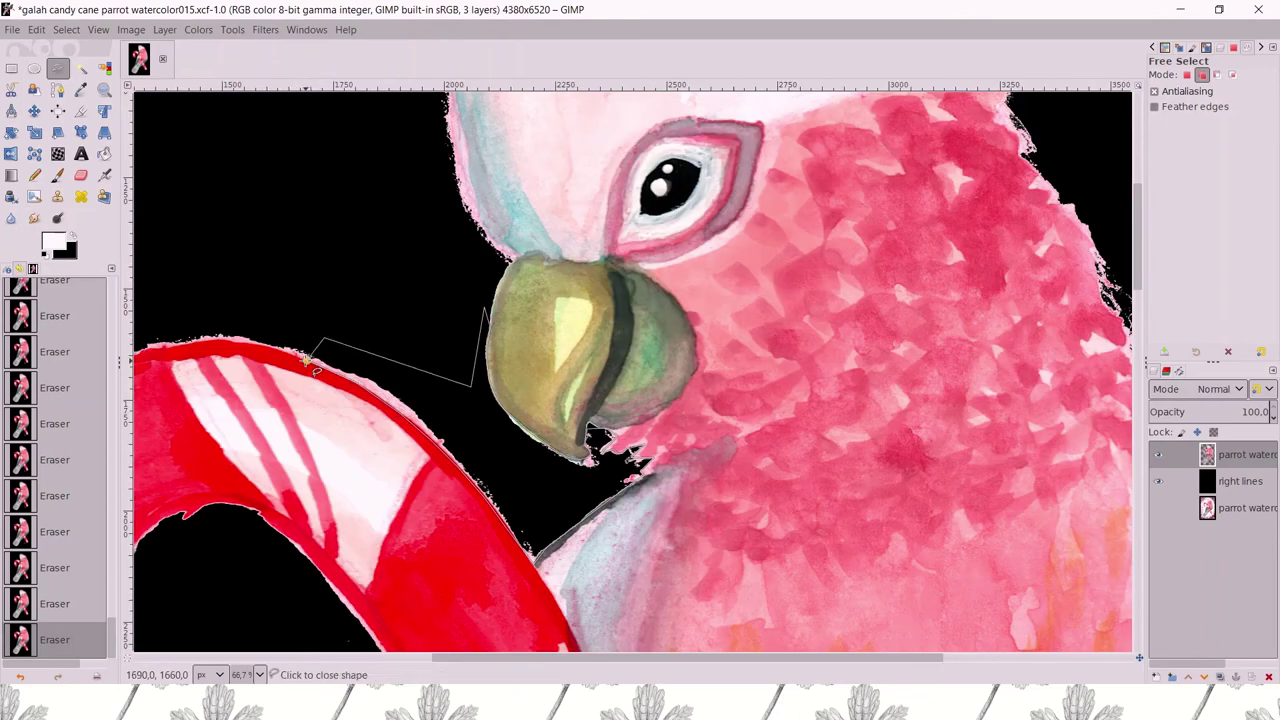
pyautogui.press('Return')
pyautogui.hotkey('ctrl', 'x')
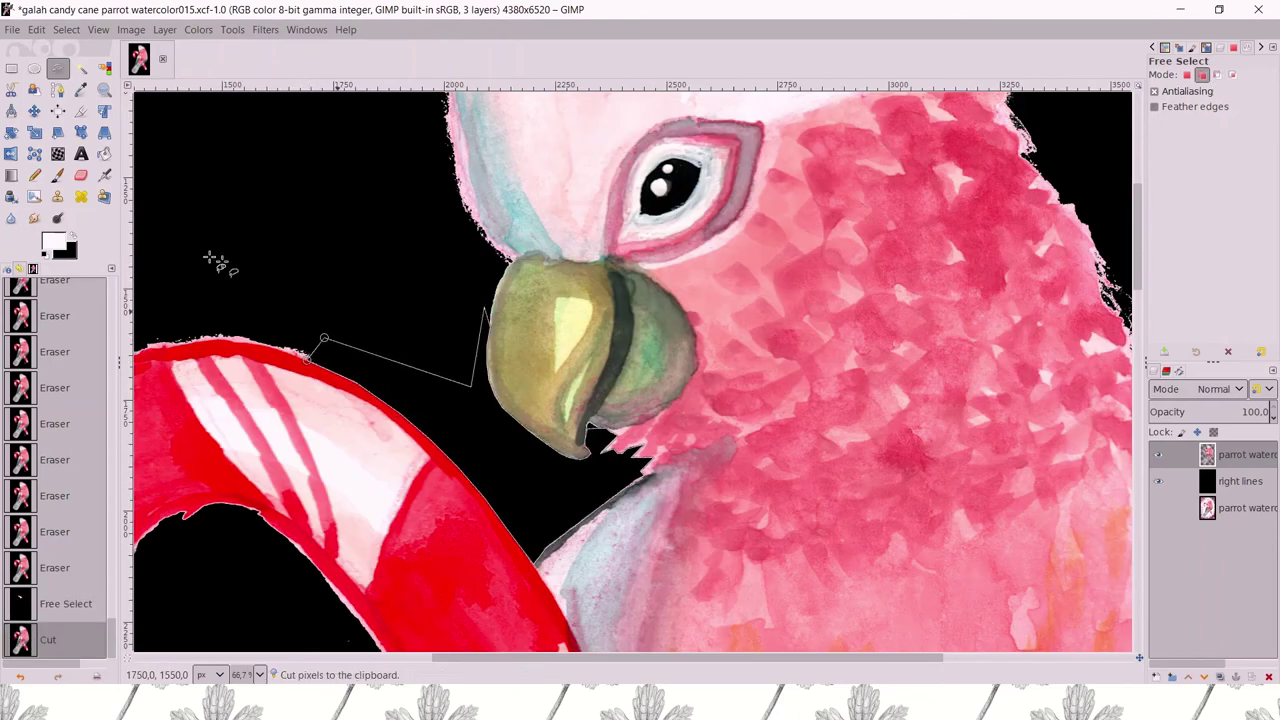
pyautogui.press('r')
pyautogui.click(537, 333)
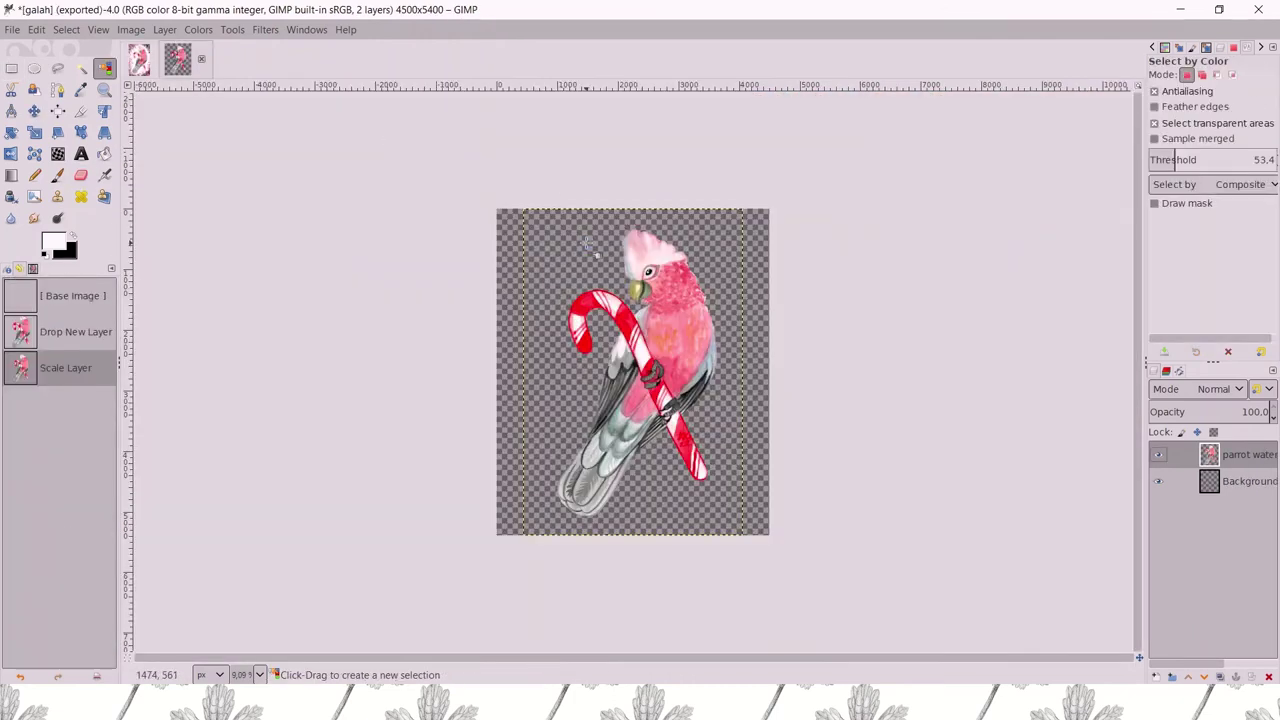
# - Build a white outline layer from the inverted transparency selection, patch the crest, and place it beneath the galah
pyautogui.click(586, 243)
pyautogui.hotkey('ctrl', 'i')
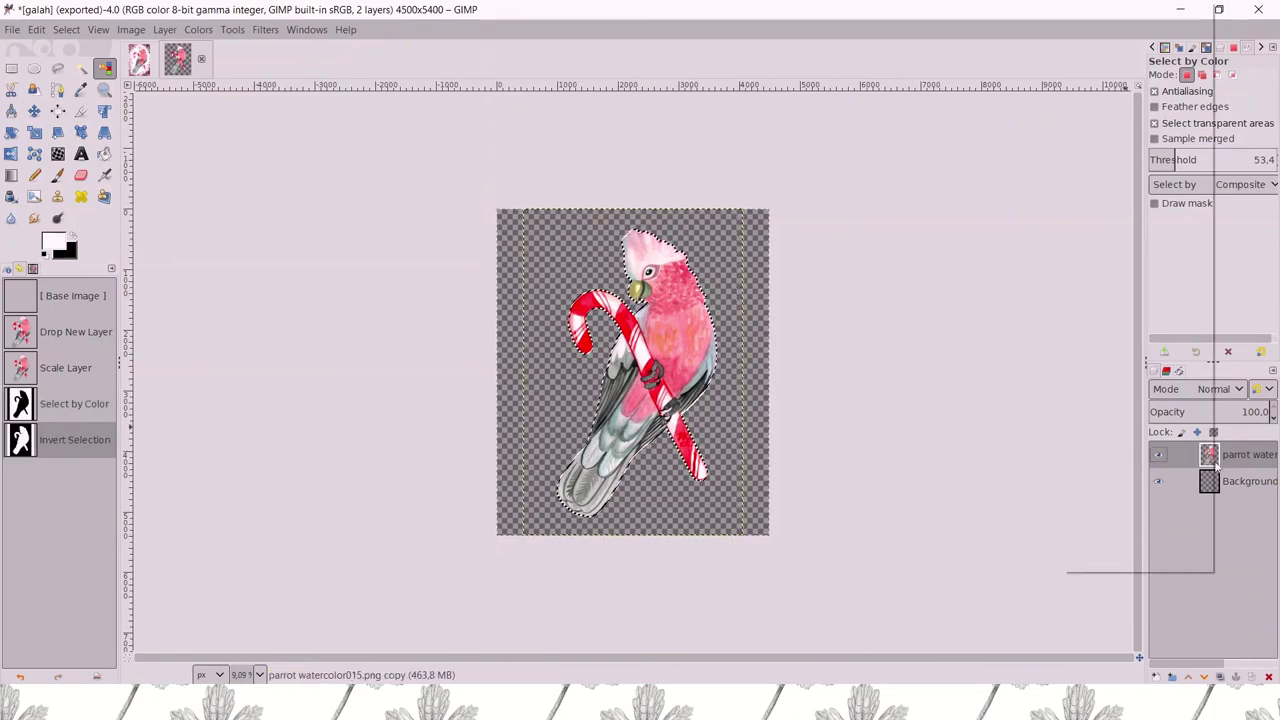
pyautogui.rightClick(1230, 560)
pyautogui.click(1125, 114)
pyautogui.press('Return')
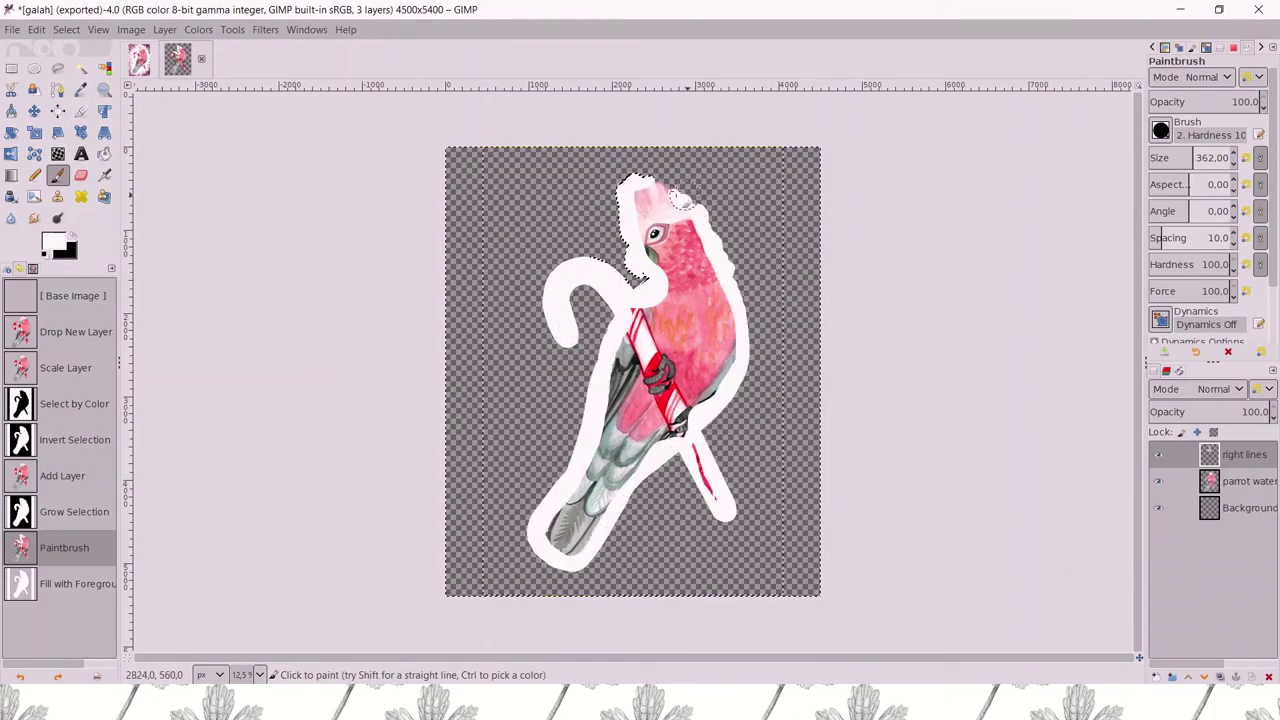
pyautogui.click(650, 188)
pyautogui.moveTo(1235, 455); pyautogui.dragTo(1201, 541)
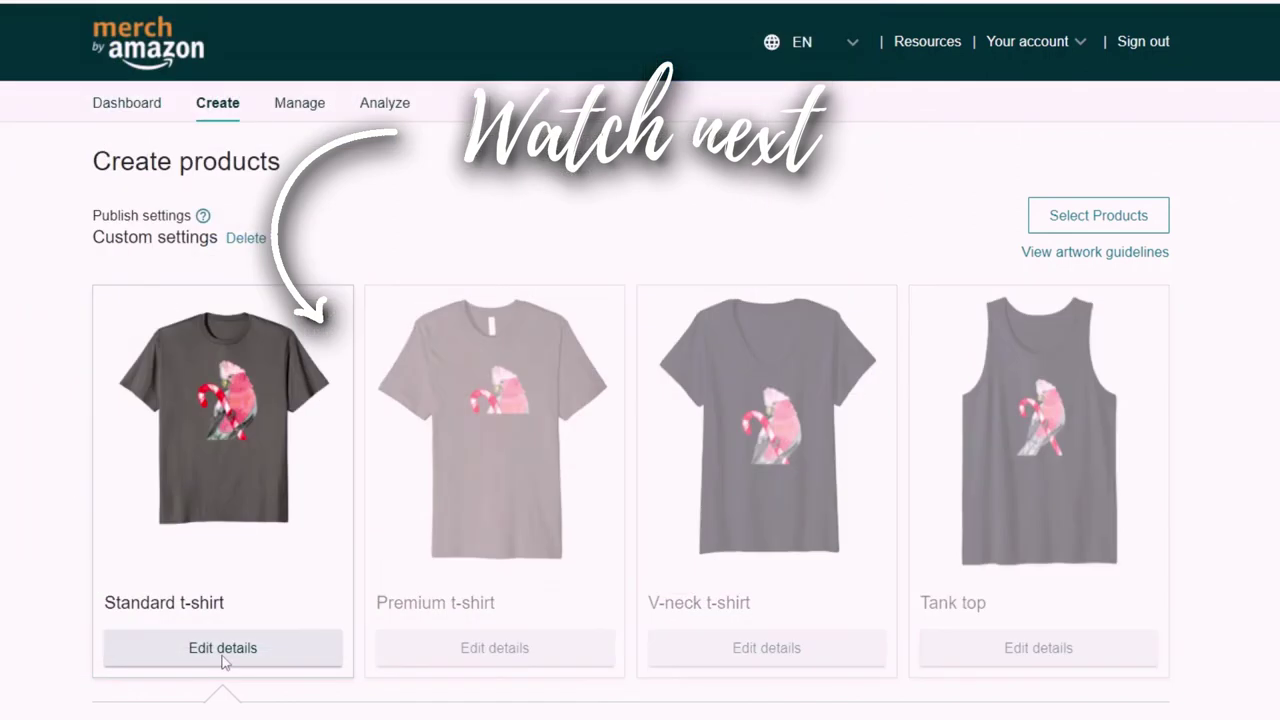
# - Tick the Pink swatch among the standard t-shirt colours
pyautogui.scroll(-6, 398, 662)
pyautogui.click(1122, 280)
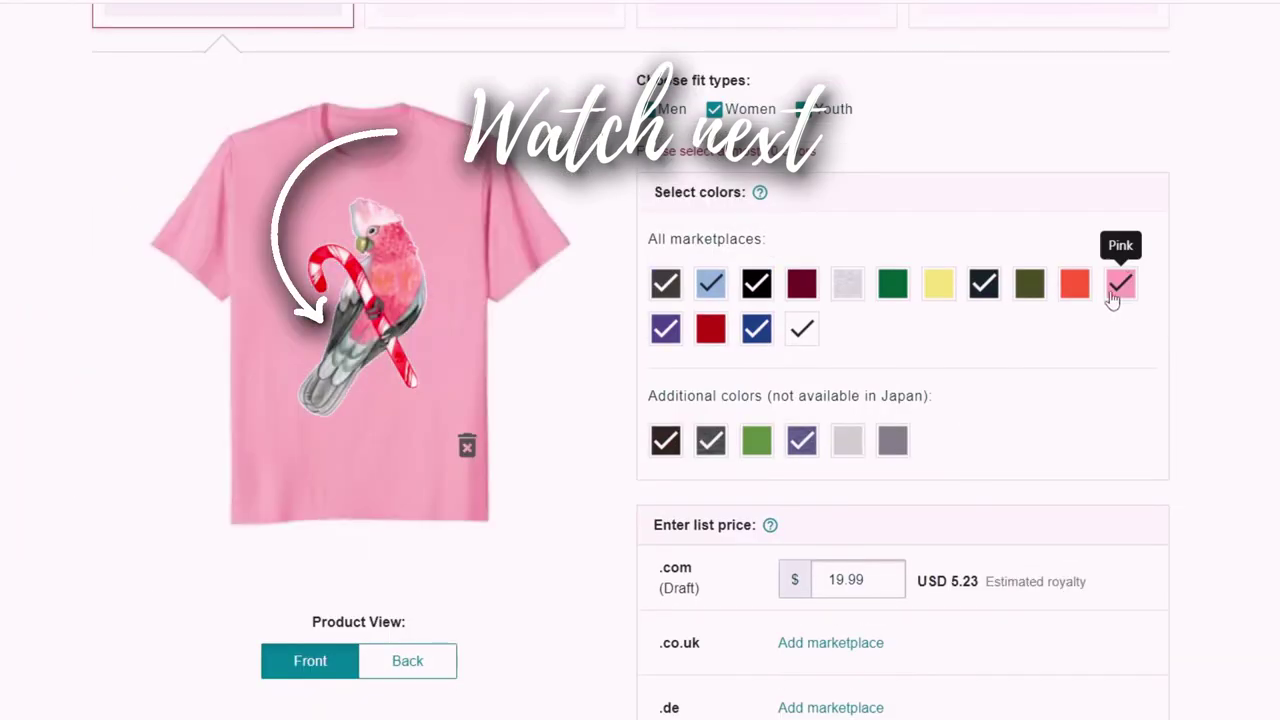